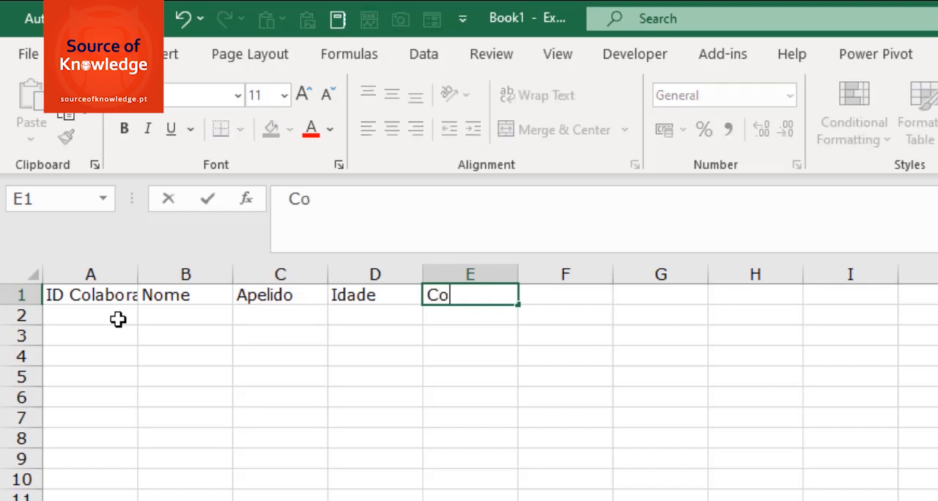
Complete the header row by entering the header Contribuinte in cell E1
{"action": "type", "text": "nte"}
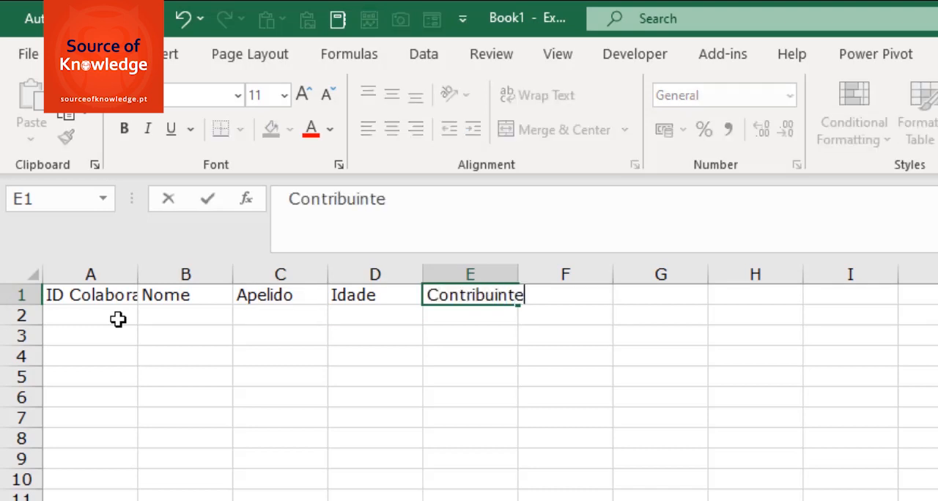
{"action": "key", "text": "Return"}
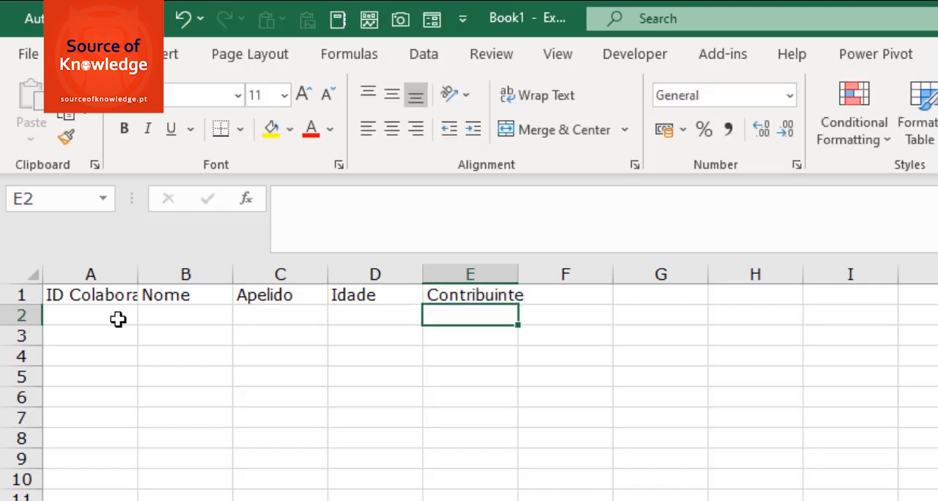
Convert the range A1:E2 into a table, using the first row as headers
{"action": "left_click", "coordinate": [76, 297]}
{"action": "left_click_drag", "start_coordinate": [176, 296], "coordinate": [461, 314]}
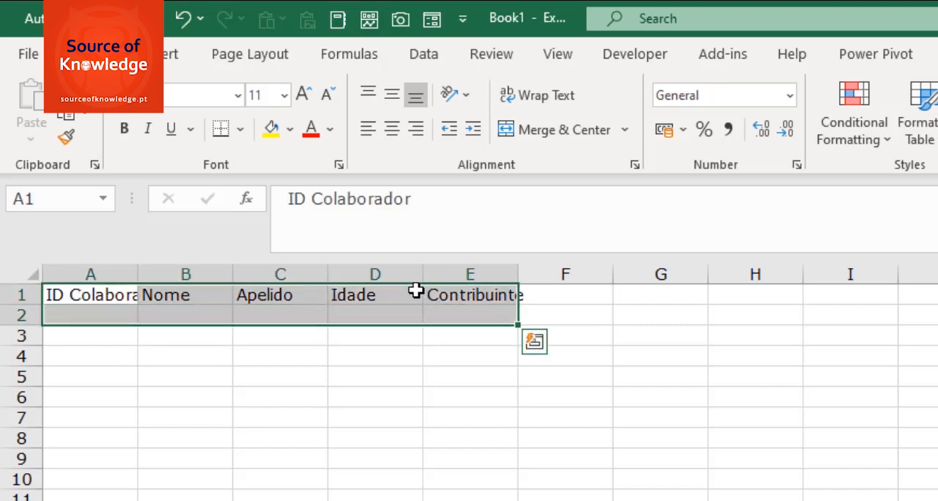
{"action": "left_click", "coordinate": [166, 63]}
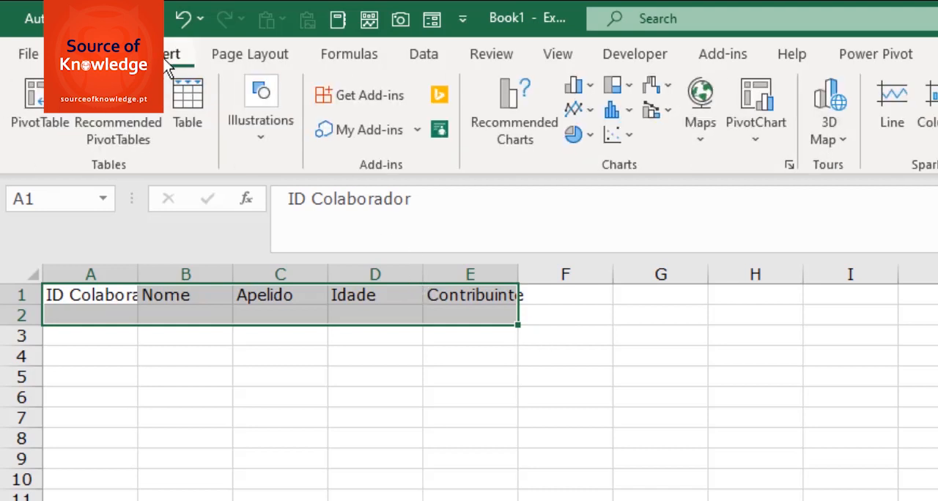
{"action": "left_click", "coordinate": [189, 122]}
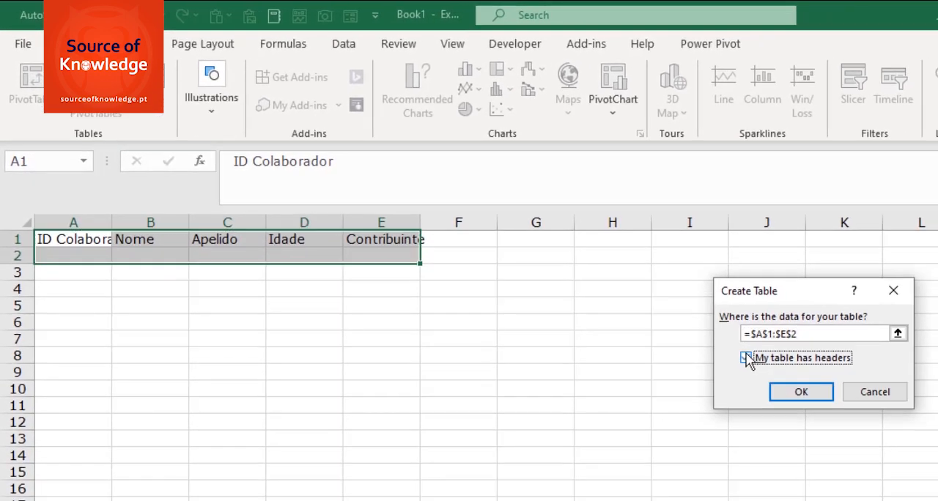
{"action": "left_click", "coordinate": [906, 434]}
{"action": "left_click", "coordinate": [793, 396]}
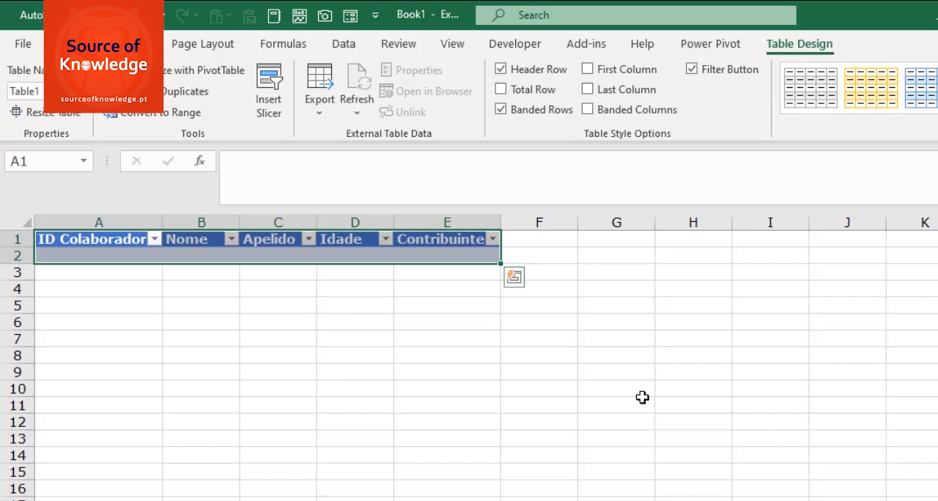
Fill in the employee's ID, first name and surname in the table's first data row
{"action": "left_click", "coordinate": [140, 253]}
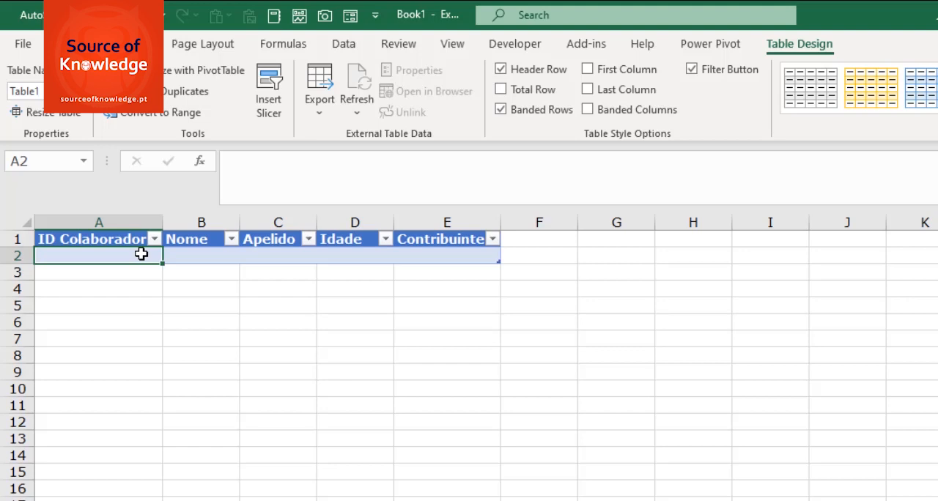
{"action": "type", "text": "11250"}
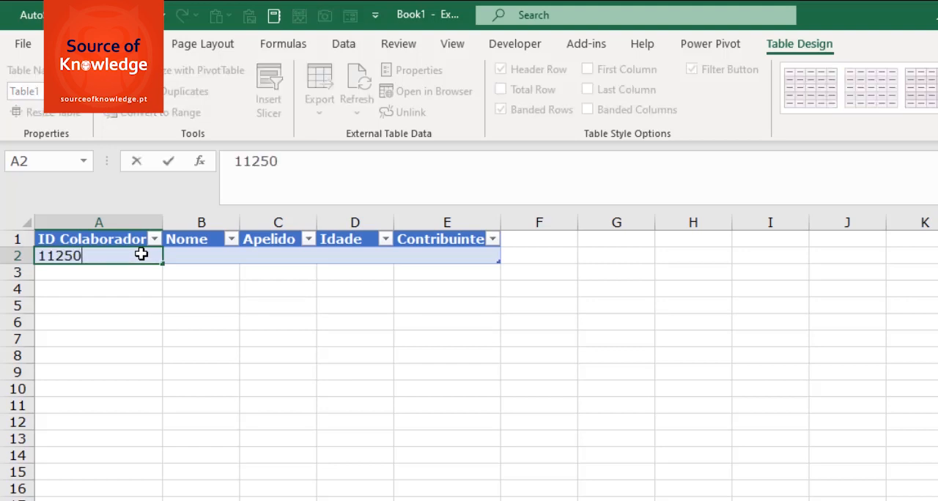
{"action": "key", "text": "Return"}
{"action": "key", "text": "Up"}
{"action": "key", "text": "Right"}
{"action": "type", "text": "Joa"}
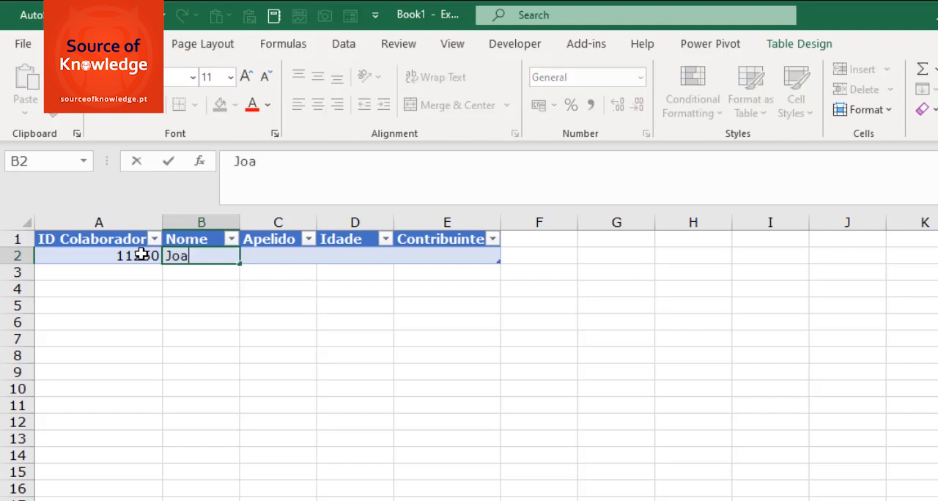
{"action": "key", "text": "BackSpace"}
{"action": "type", "text": "ão"}
{"action": "key", "text": "Tab"}
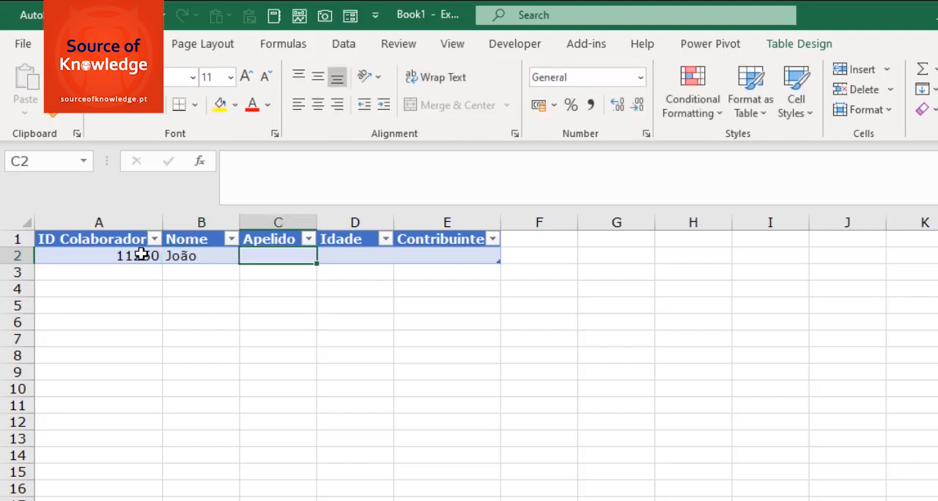
{"action": "type", "text": "Teixeira"}
{"action": "key", "text": "Return"}
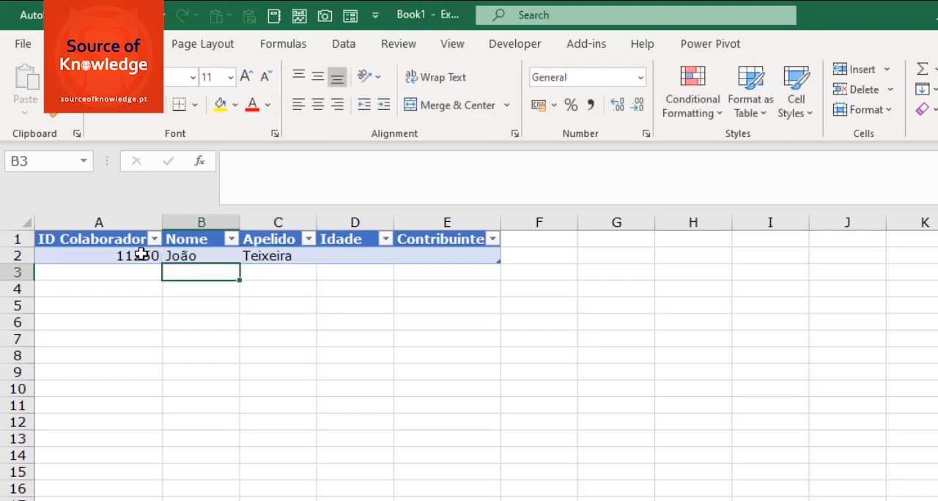
Enter 35 as the age and the employee's taxpayer number in the first data row
{"action": "key", "text": "Up"}
{"action": "key", "text": "Right"}
{"action": "key", "text": "Right"}
{"action": "key", "text": "Right"}
{"action": "key", "text": "Left"}
{"action": "type", "text": "35"}
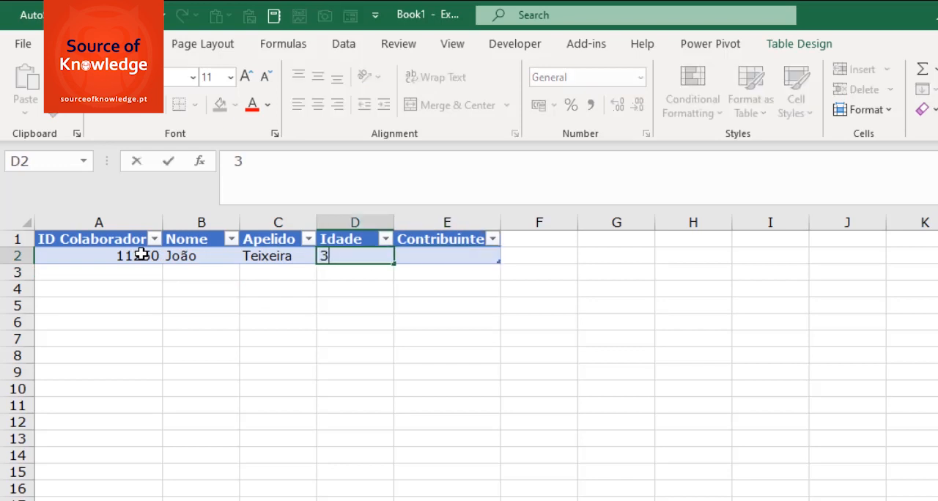
{"action": "key", "text": "Return"}
{"action": "key", "text": "Up"}
{"action": "key", "text": "Right"}
{"action": "type", "text": "21545"}
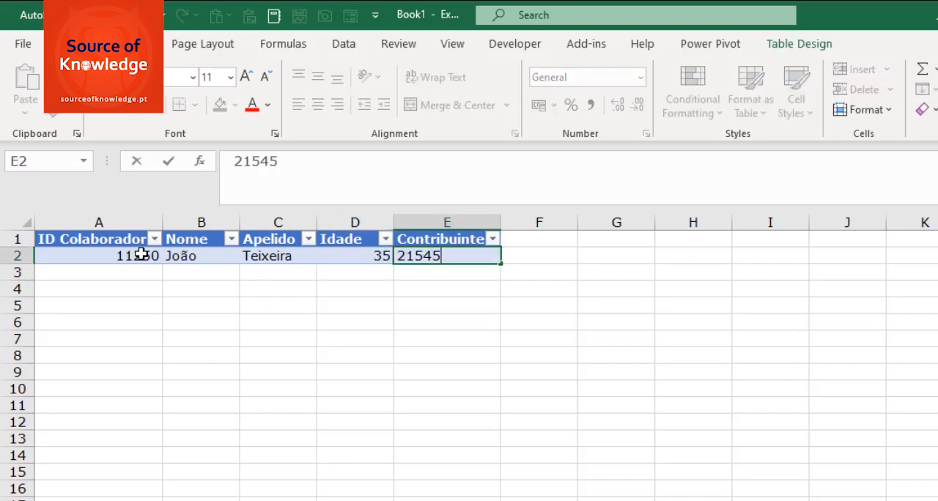
{"action": "type", "text": "2145"}
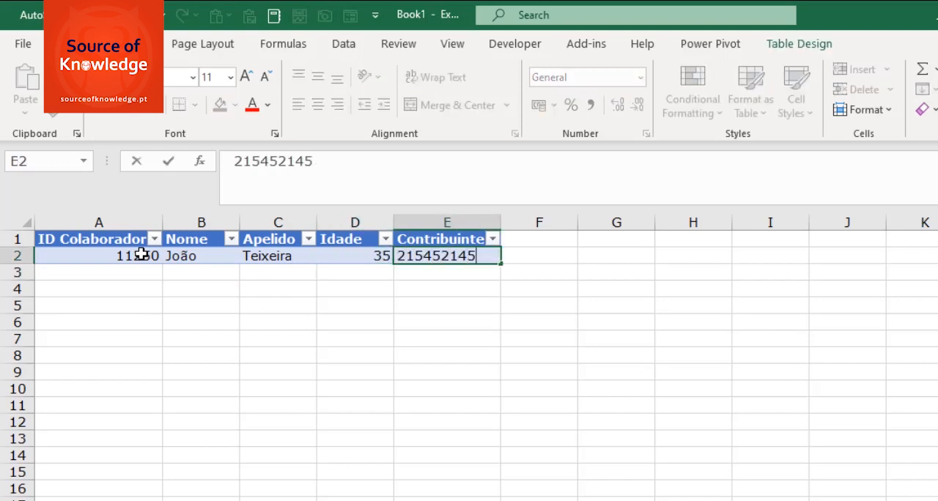
{"action": "key", "text": "ctrl+Return"}
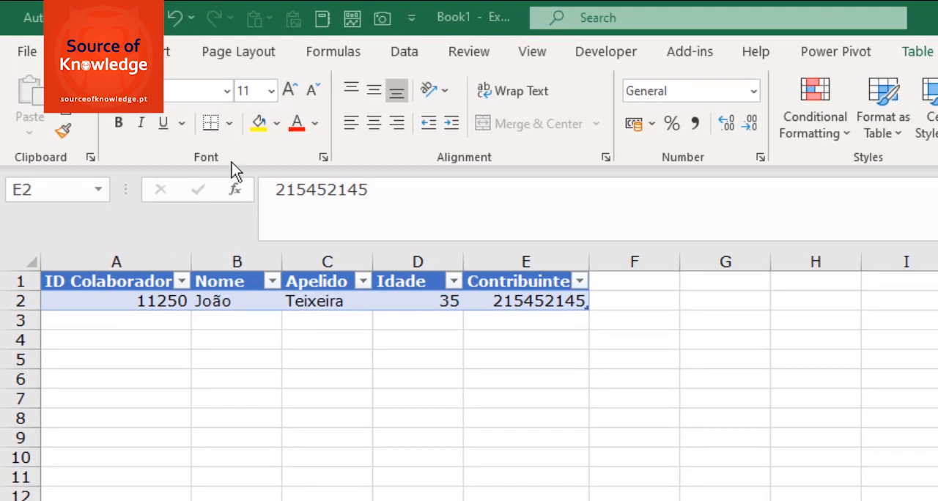
{"action": "right_click", "coordinate": [96, 54]}
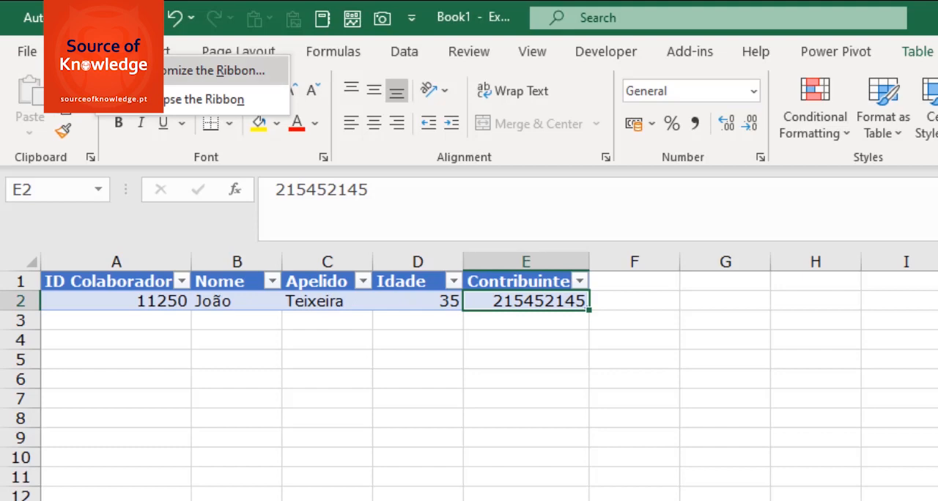
{"action": "left_click", "coordinate": [165, 74]}
{"action": "left_click", "coordinate": [615, 144]}
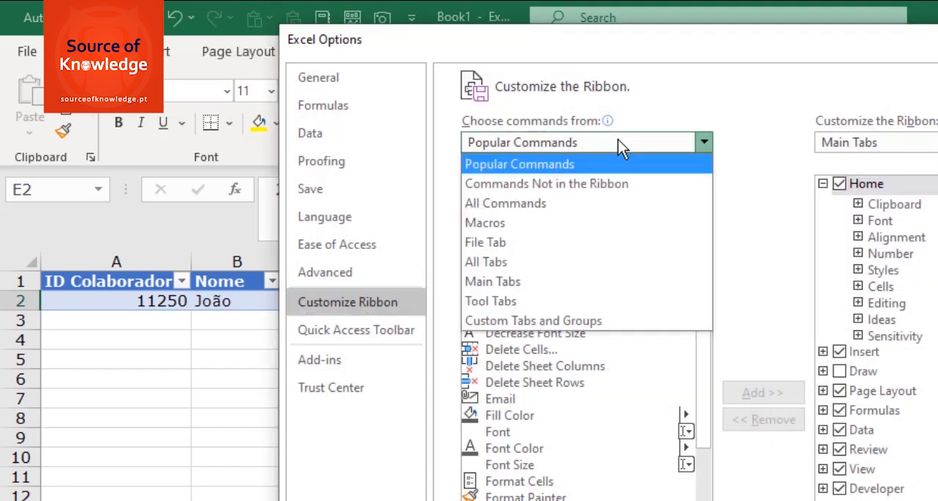
{"action": "left_click", "coordinate": [529, 205]}
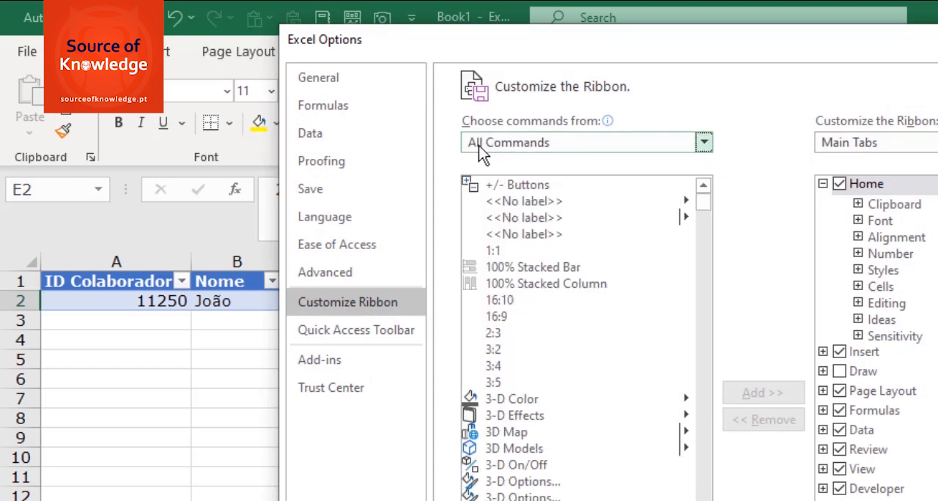
{"action": "left_click", "coordinate": [506, 332]}
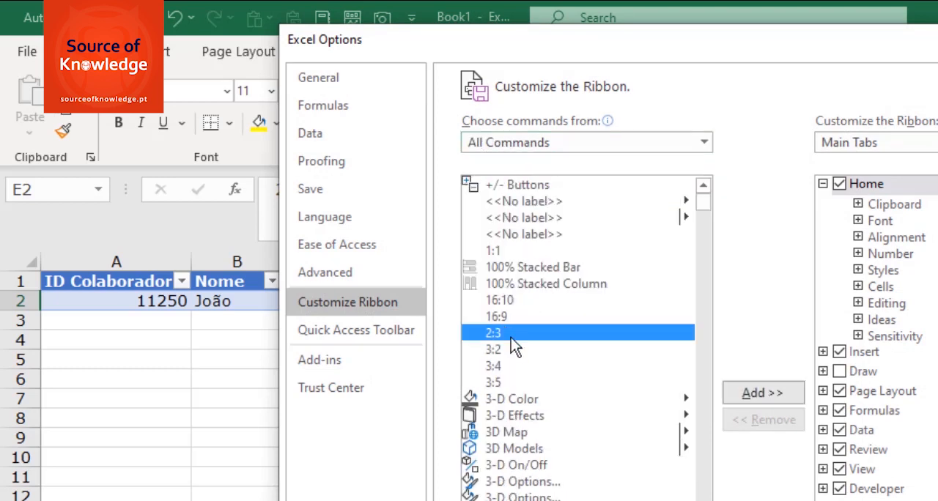
{"action": "scroll", "coordinate": [511, 341], "scroll_direction": "down", "scroll_amount": 2}
{"action": "scroll", "coordinate": [498, 345], "scroll_direction": "down", "scroll_amount": 20}
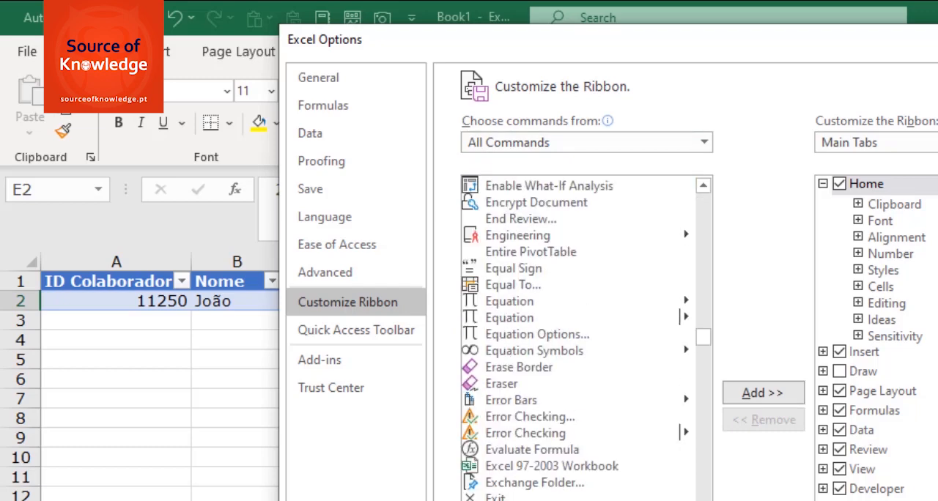
{"action": "scroll", "coordinate": [579, 341], "scroll_direction": "down", "scroll_amount": 9}
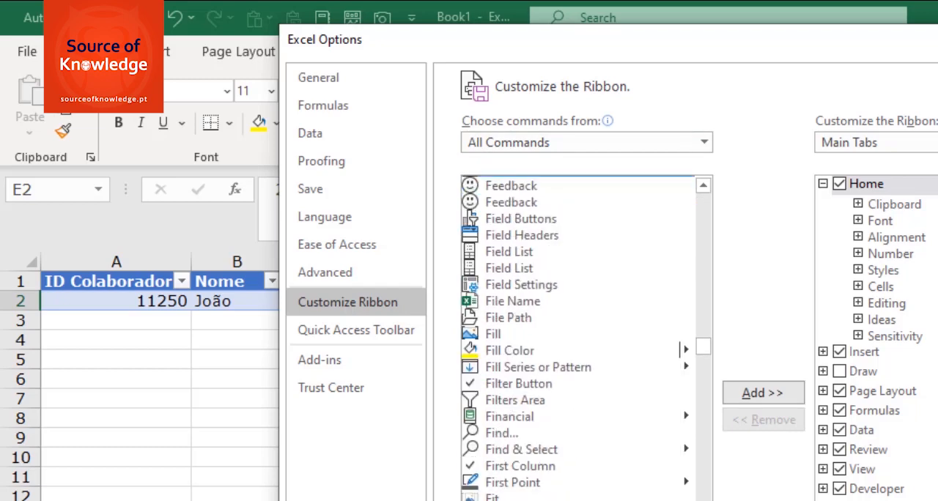
{"action": "scroll", "coordinate": [579, 341], "scroll_direction": "down", "scroll_amount": 2}
{"action": "left_click", "coordinate": [236, 366]}
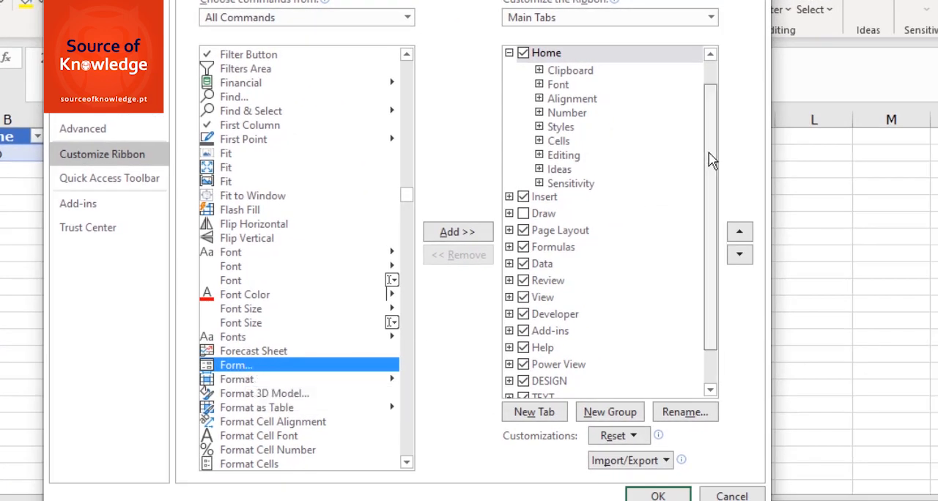
{"action": "left_click_drag", "start_coordinate": [709, 152], "coordinate": [692, 107]}
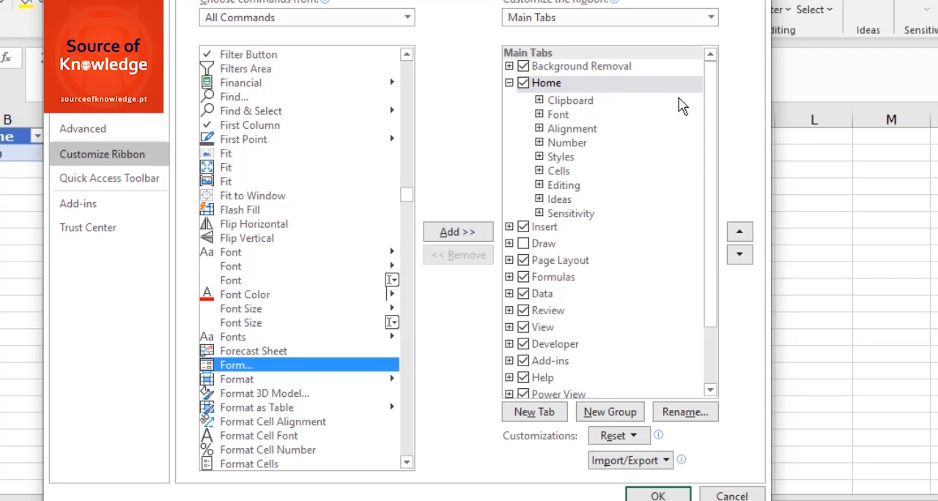
{"action": "left_click_drag", "start_coordinate": [712, 105], "coordinate": [716, 159]}
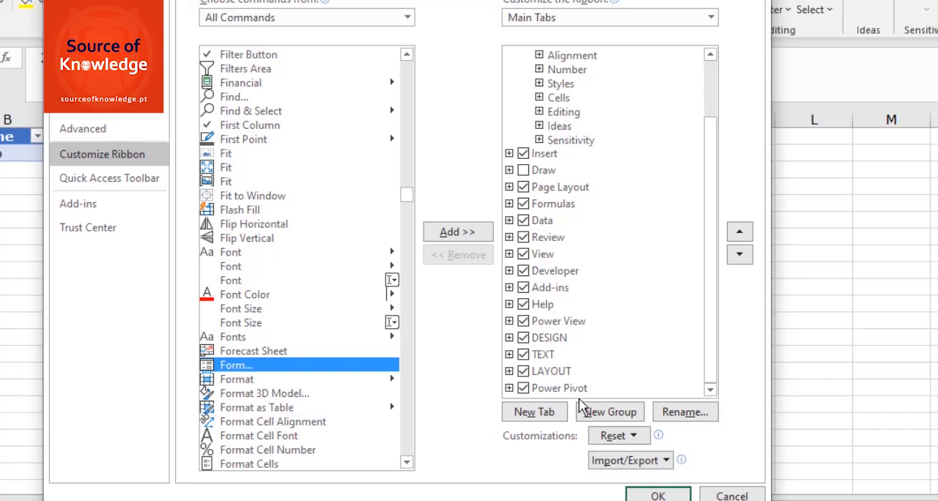
{"action": "left_click", "coordinate": [732, 496]}
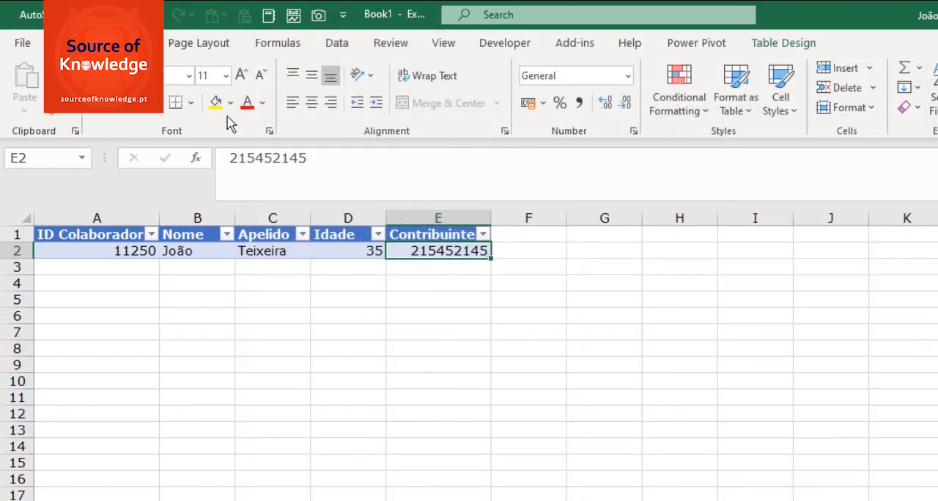
{"action": "left_click", "coordinate": [21, 44]}
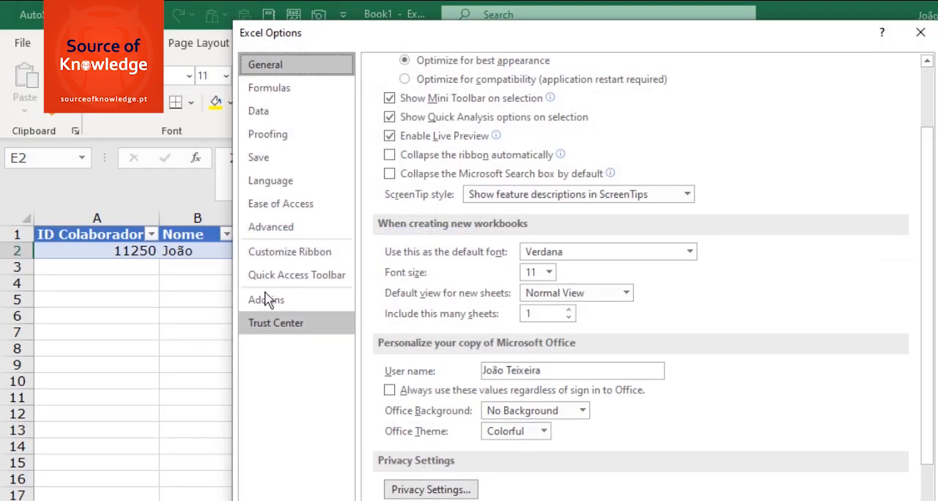
{"action": "left_click", "coordinate": [299, 258]}
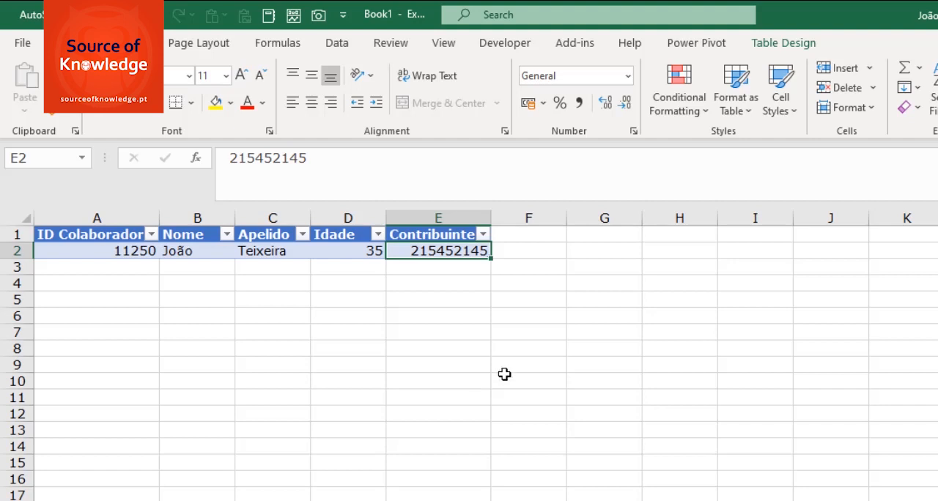
Open the Quick Access Toolbar customization options and list all available commands
{"action": "left_click", "coordinate": [344, 16]}
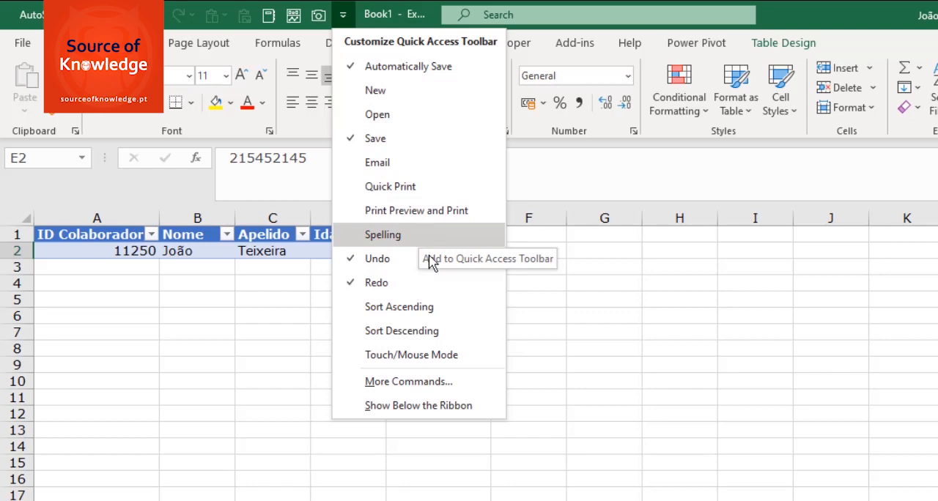
{"action": "left_click", "coordinate": [419, 385]}
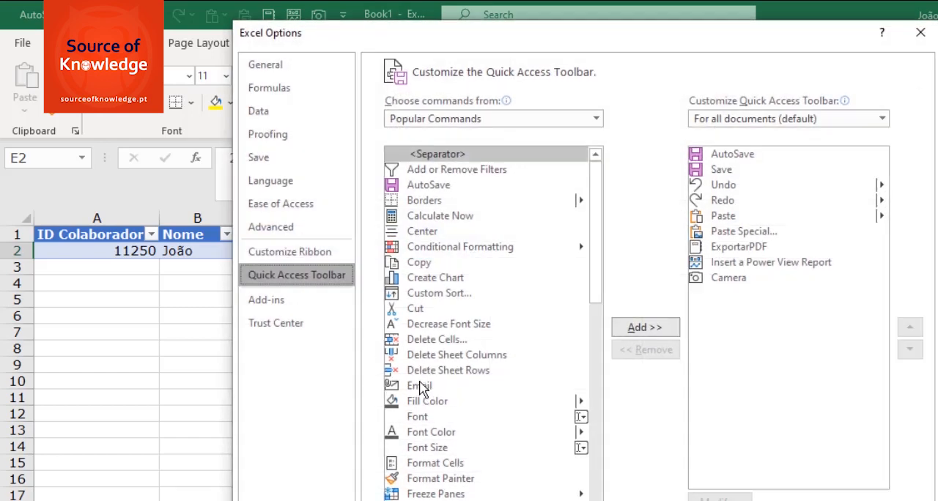
{"action": "left_click", "coordinate": [502, 121]}
{"action": "left_click", "coordinate": [436, 180]}
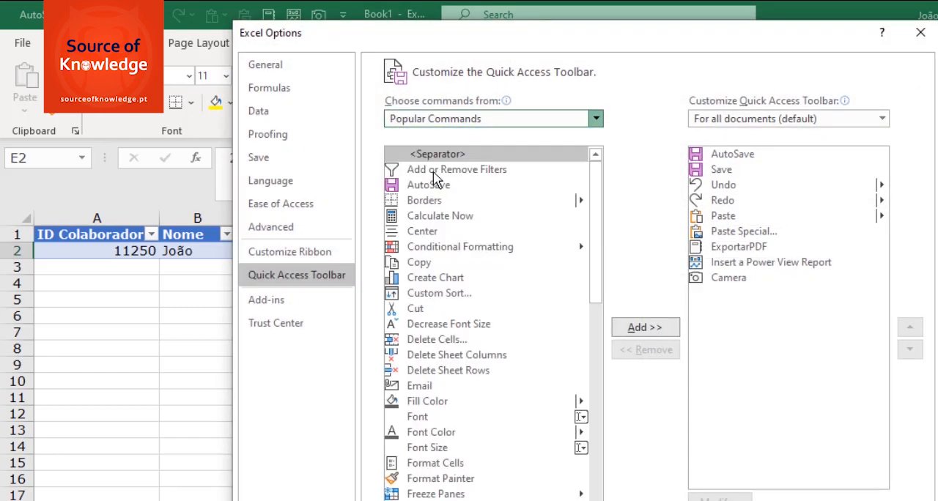
{"action": "left_click", "coordinate": [446, 220]}
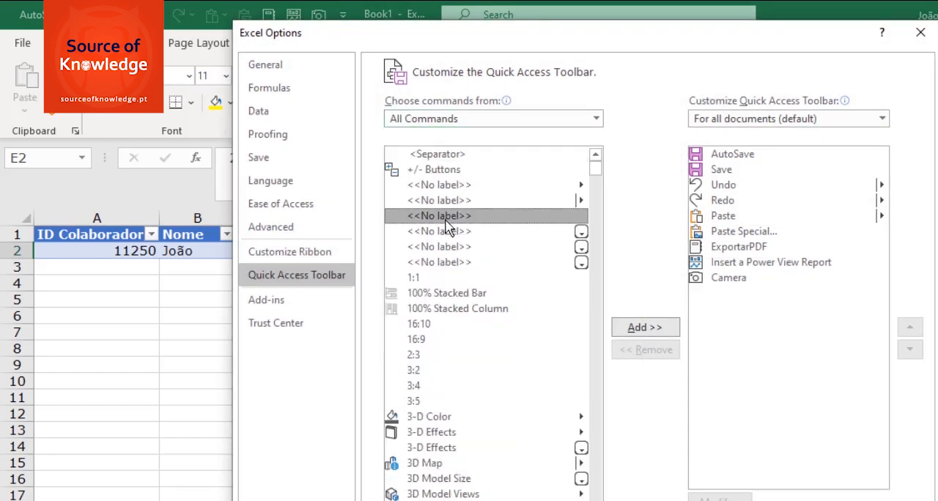
Add the Form command to the Quick Access Toolbar for all documents and apply the customization
{"action": "key", "text": "f"}
{"action": "scroll", "coordinate": [477, 431], "scroll_direction": "down", "scroll_amount": 7}
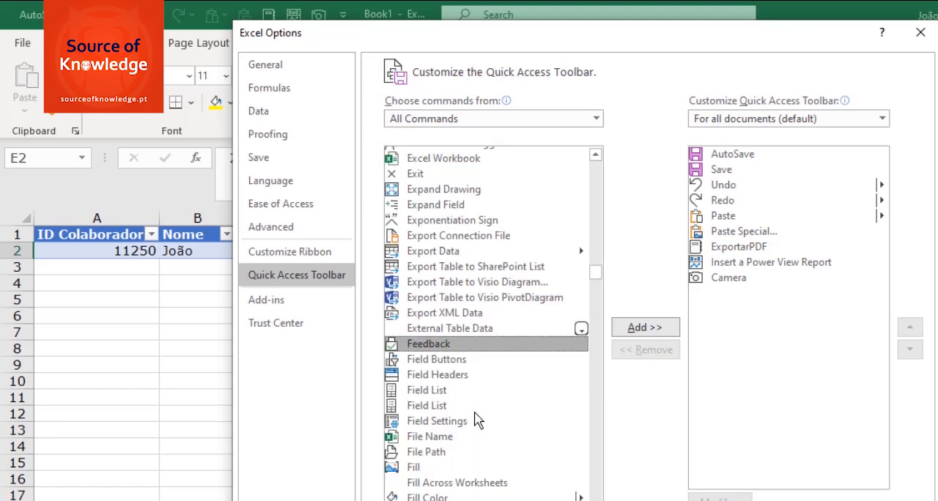
{"action": "scroll", "coordinate": [475, 411], "scroll_direction": "down", "scroll_amount": 7}
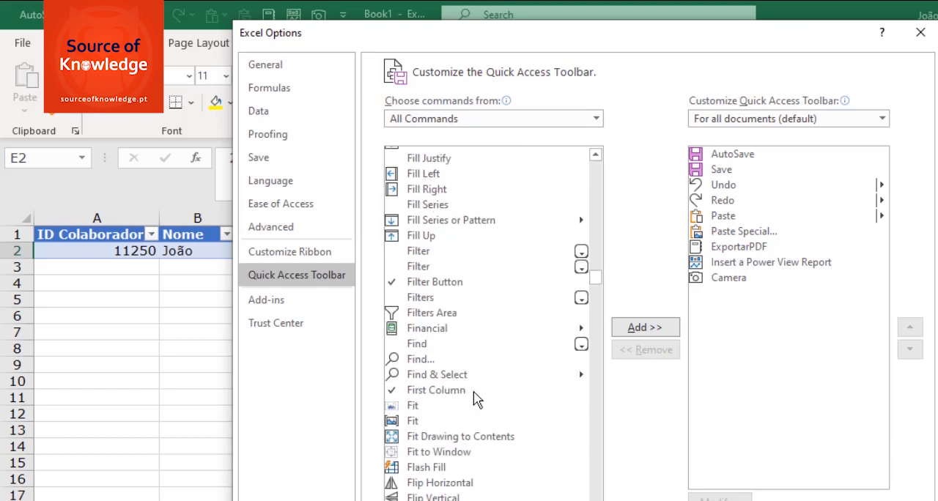
{"action": "scroll", "coordinate": [474, 398], "scroll_direction": "down", "scroll_amount": 4}
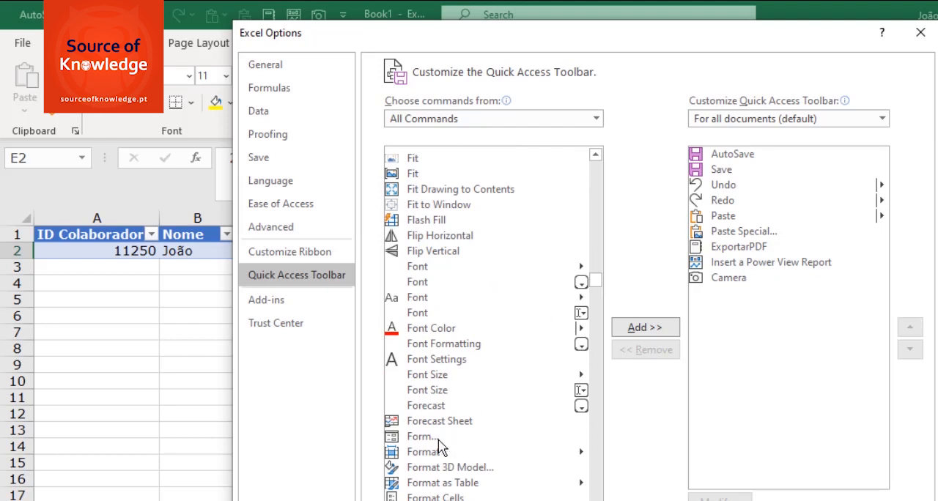
{"action": "left_click", "coordinate": [437, 439]}
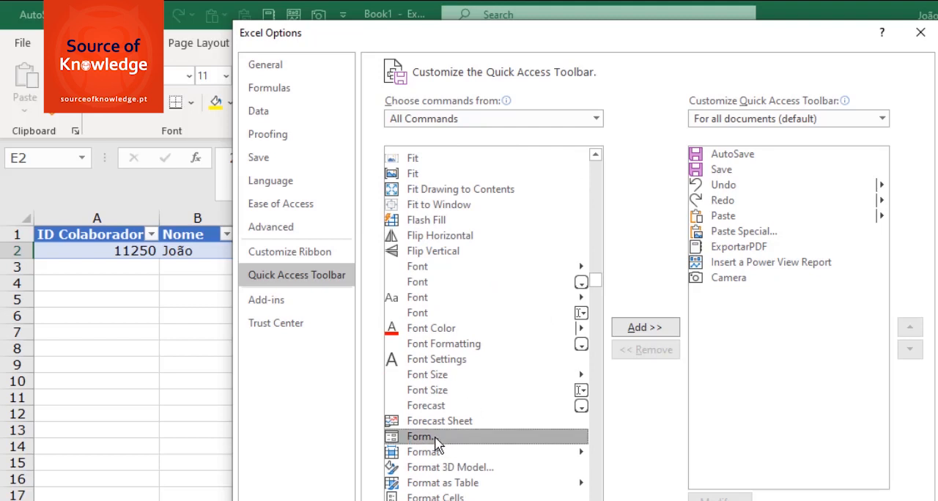
{"action": "left_click", "coordinate": [648, 330]}
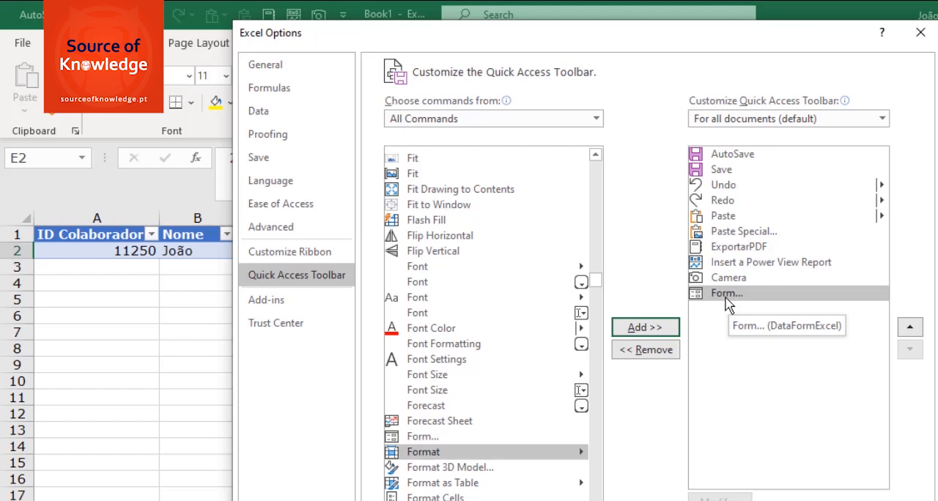
{"action": "left_click", "coordinate": [882, 119]}
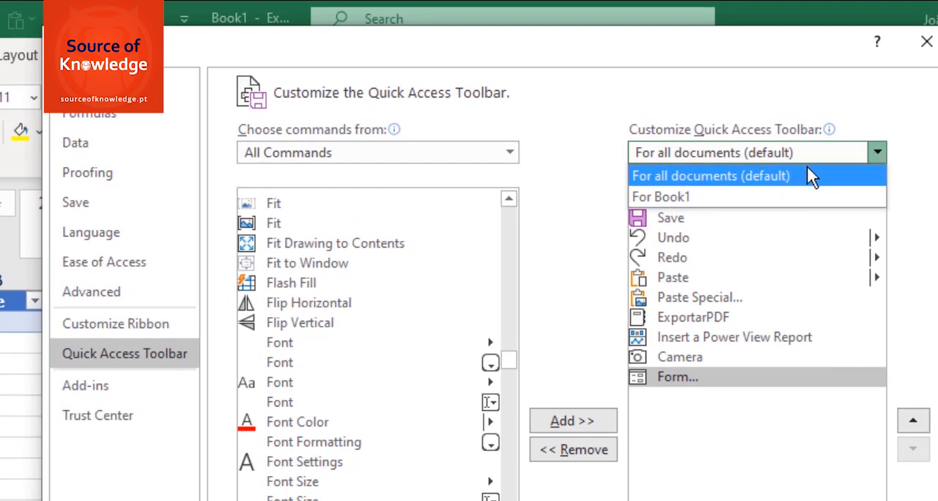
{"action": "left_click", "coordinate": [791, 445]}
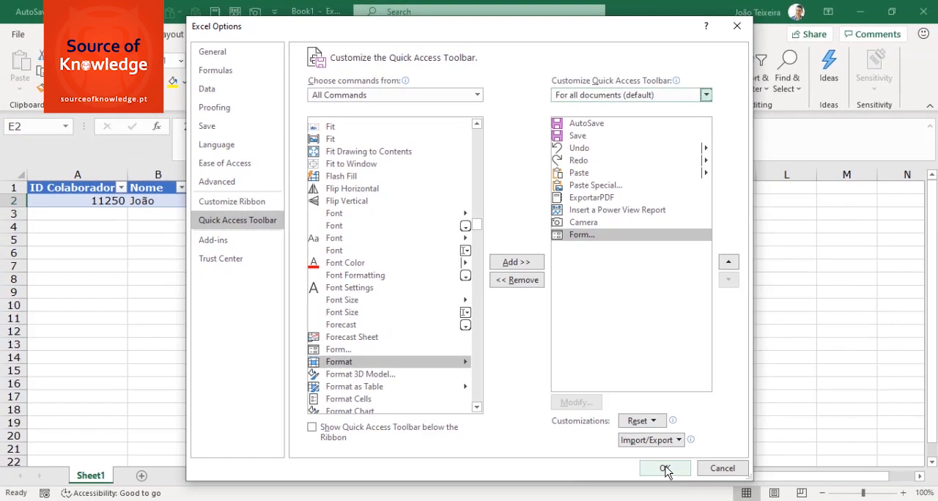
{"action": "left_click", "coordinate": [666, 468]}
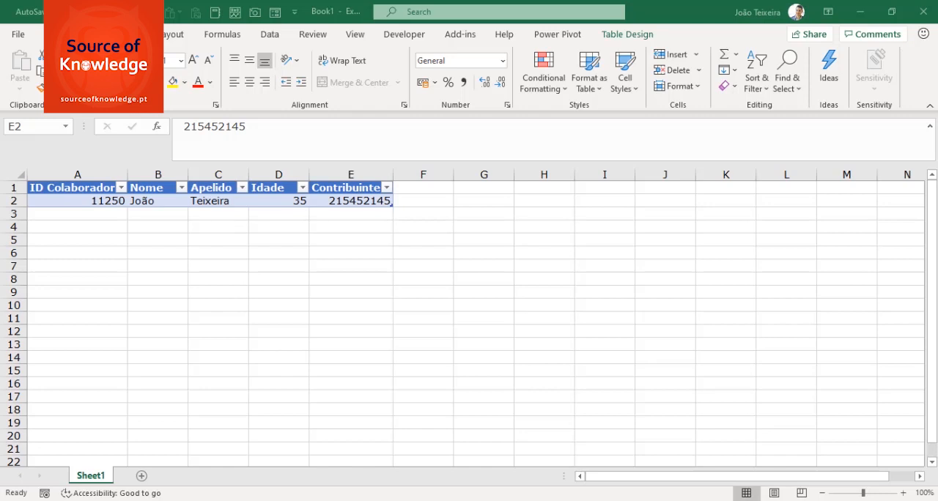
Open the data entry form for the employee table and place it closer to the table's data
{"action": "left_click", "coordinate": [277, 199]}
{"action": "left_click", "coordinate": [277, 199]}
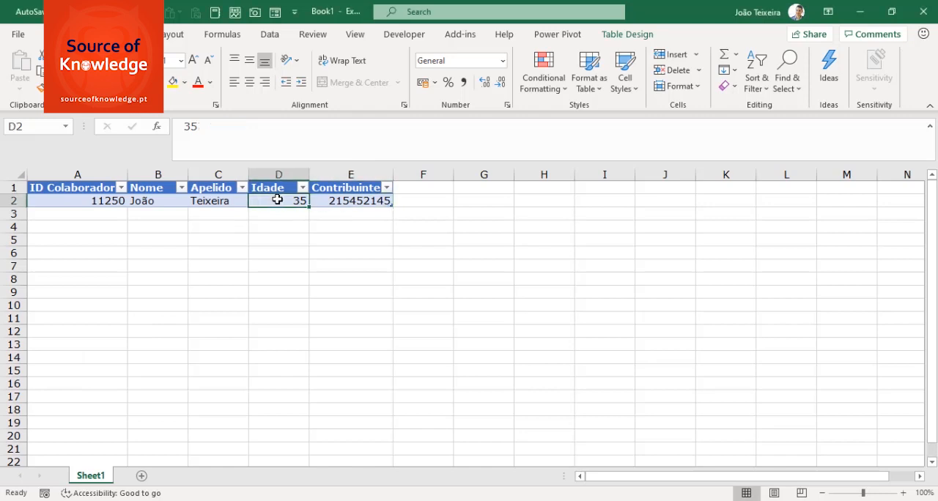
{"action": "left_click", "coordinate": [276, 16]}
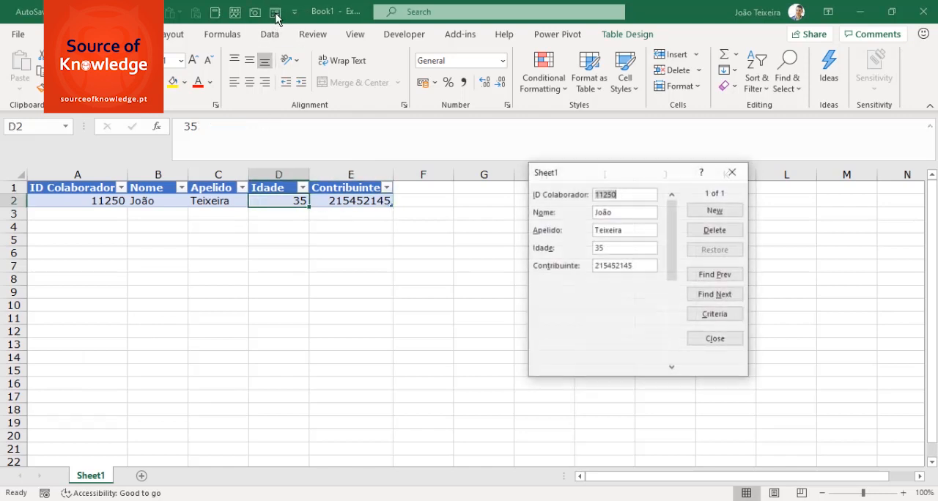
{"action": "left_click_drag", "start_coordinate": [597, 182], "coordinate": [481, 211]}
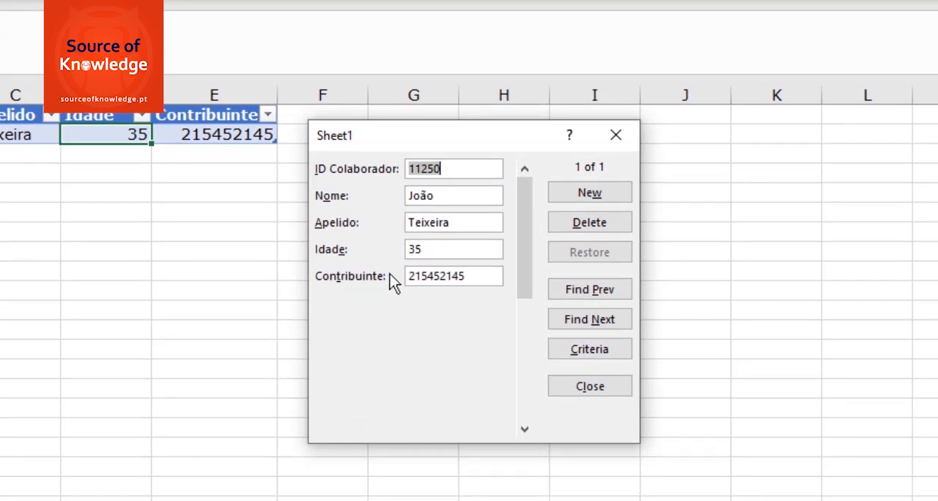
Add a second employee record through the form, with the ID, first name, surname, age 36 and taxpayer number
{"action": "left_click", "coordinate": [597, 196]}
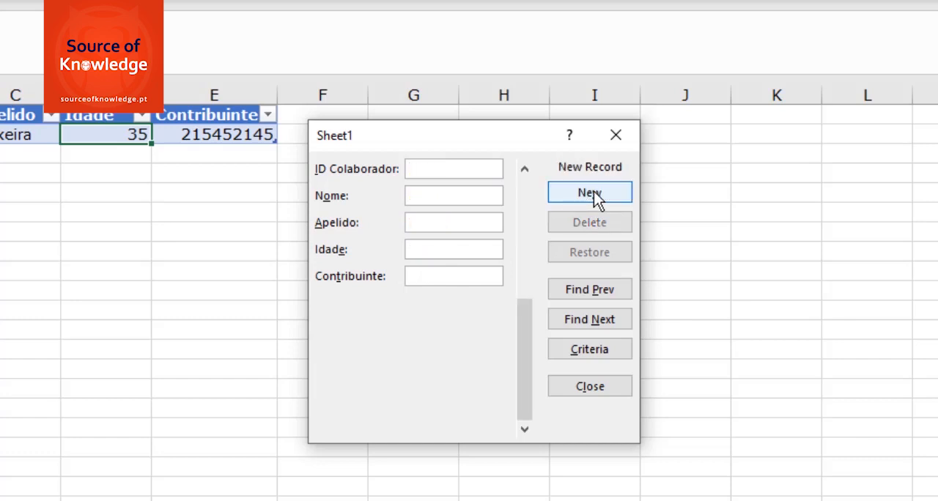
{"action": "type", "text": "11356"}
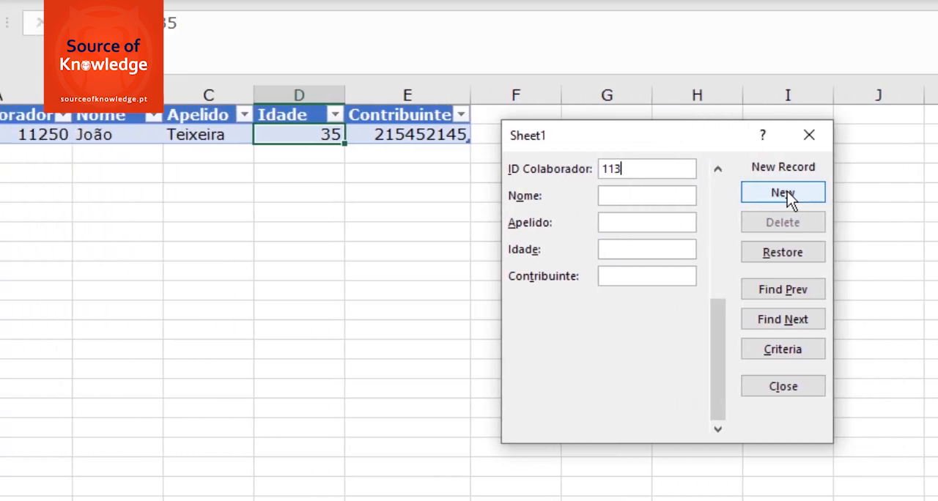
{"action": "key", "text": "Tab"}
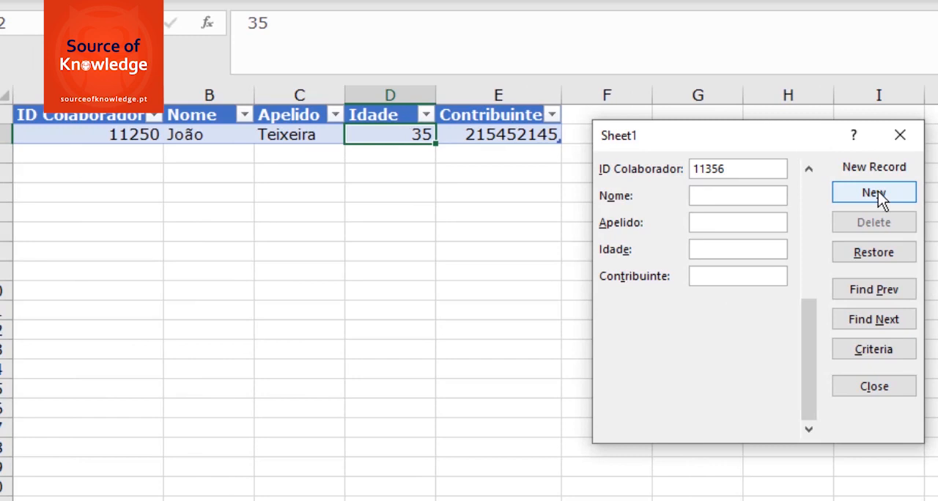
{"action": "type", "text": "António"}
{"action": "key", "text": "Tab"}
{"action": "type", "text": "Ferreira"}
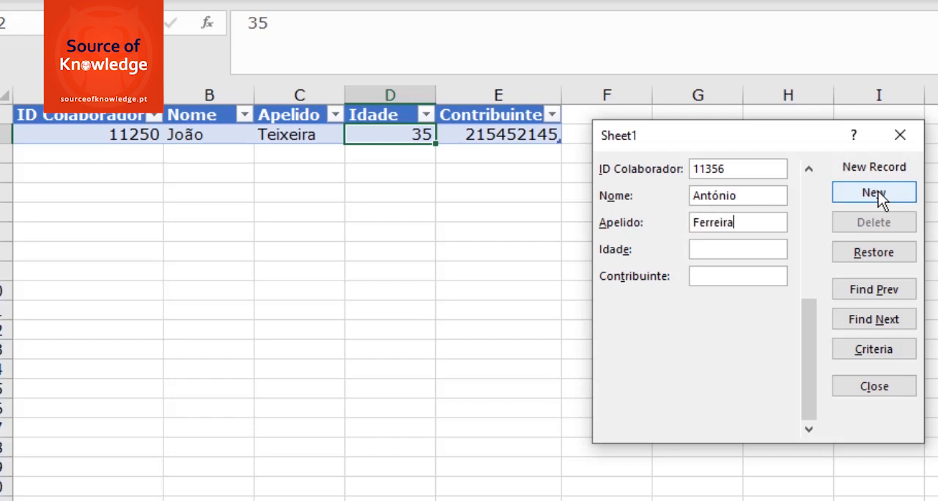
{"action": "key", "text": "Tab"}
{"action": "type", "text": "36"}
{"action": "key", "text": "Tab"}
{"action": "type", "text": "125469845"}
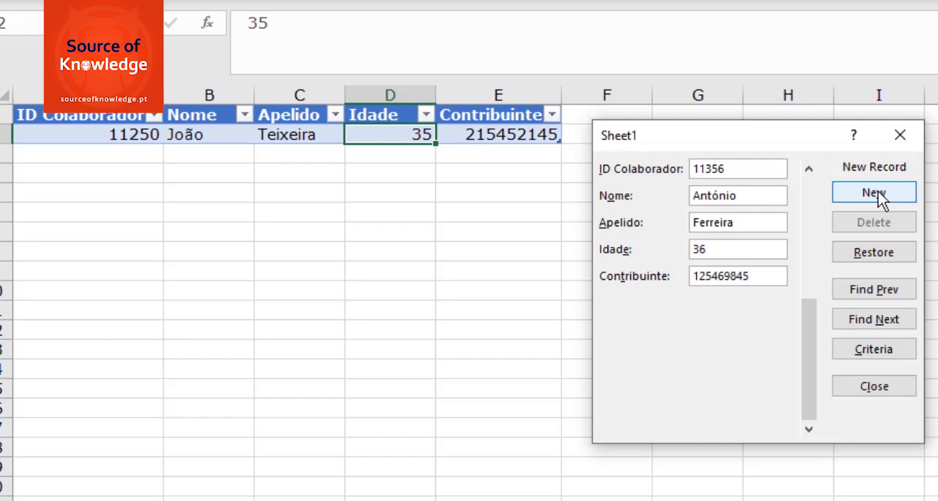
{"action": "left_click", "coordinate": [879, 197]}
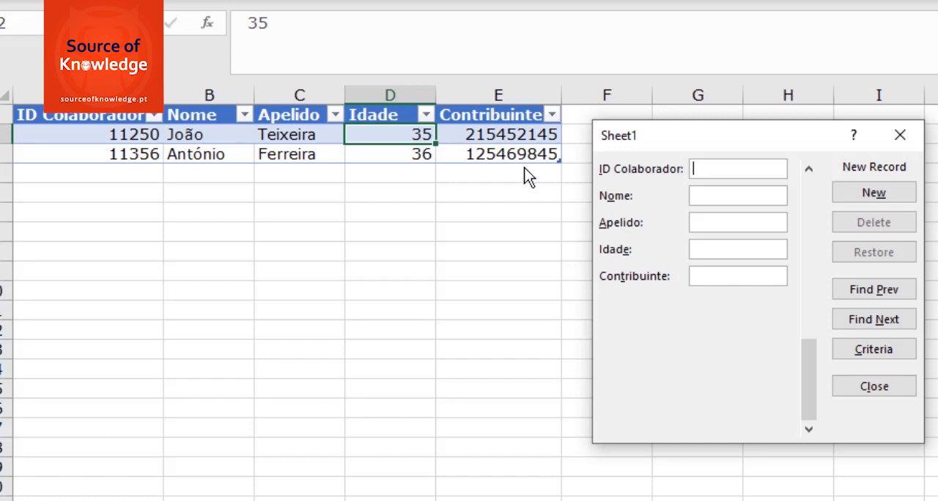
Add a third employee record through the form, with the ID, first name, surname, age 40 and taxpayer number
{"action": "type", "text": "11356"}
{"action": "key", "text": "Tab"}
{"action": "type", "text": "José"}
{"action": "key", "text": "Tab"}
{"action": "type", "text": "Alves"}
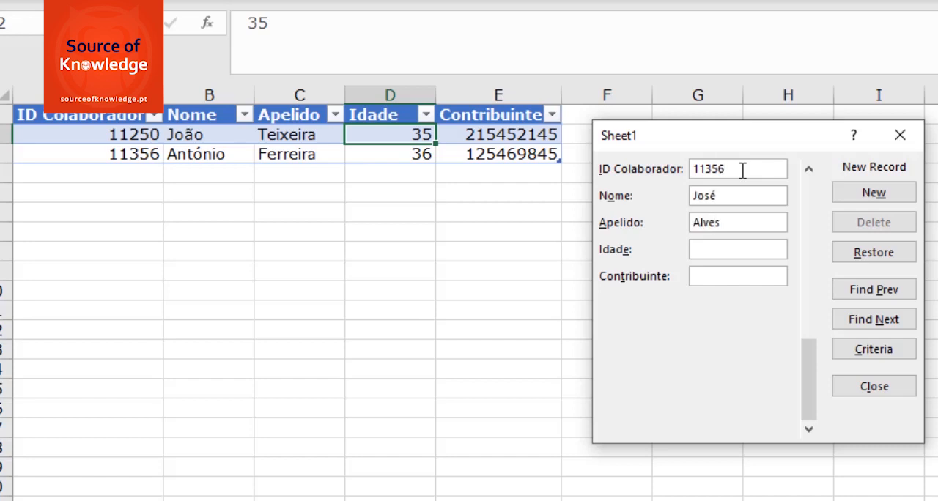
{"action": "key", "text": "Tab"}
{"action": "type", "text": "40"}
{"action": "key", "text": "Tab"}
{"action": "type", "text": "214545652"}
{"action": "left_click", "coordinate": [876, 195]}
Add a fourth employee record through the form, with the ID, first name, surname, age 36 and taxpayer number
{"action": "type", "text": "11468"}
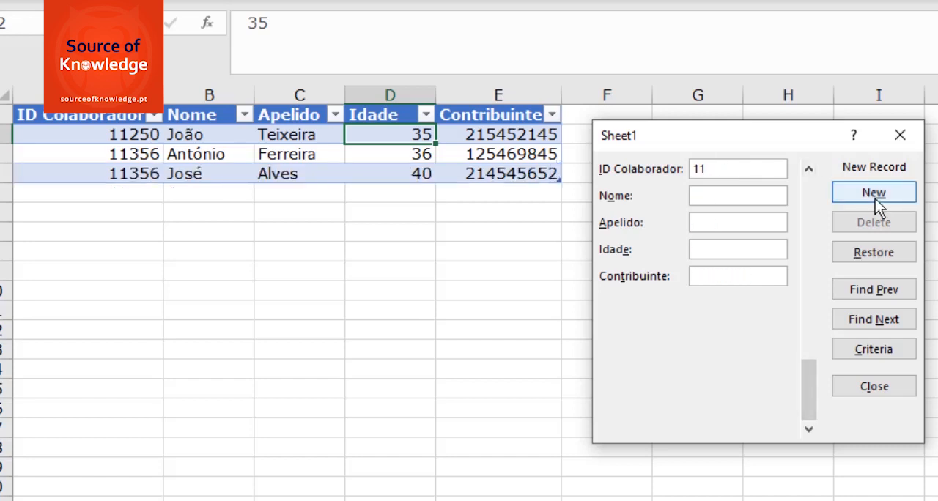
{"action": "key", "text": "Tab"}
{"action": "type", "text": "Ana"}
{"action": "key", "text": "Tab"}
{"action": "type", "text": "Batista"}
{"action": "key", "text": "Tab"}
{"action": "type", "text": "36"}
Add a fifth employee record through the form, with the ID, first name, surname, age 34 and taxpayer number
{"action": "key", "text": "Tab"}
{"action": "type", "text": "541254684"}
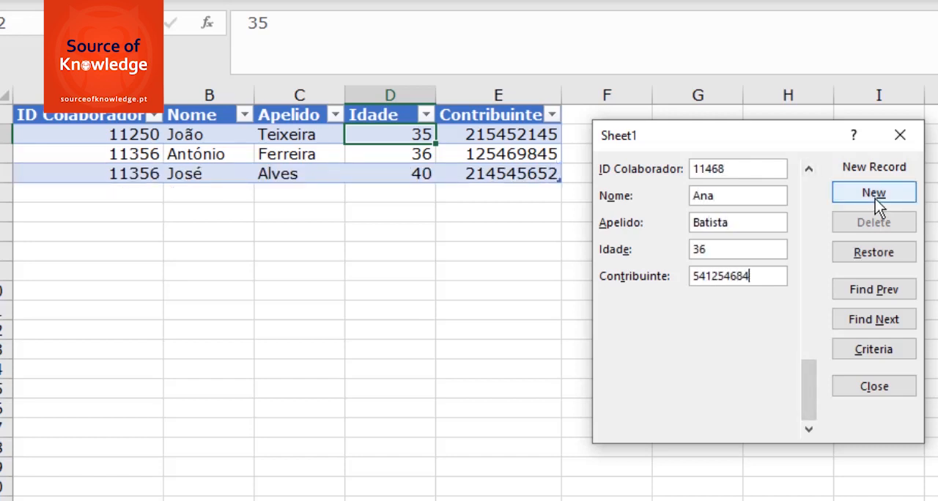
{"action": "left_click", "coordinate": [875, 198]}
{"action": "type", "text": "11549"}
{"action": "key", "text": "Tab"}
{"action": "type", "text": "João"}
{"action": "key", "text": "Tab"}
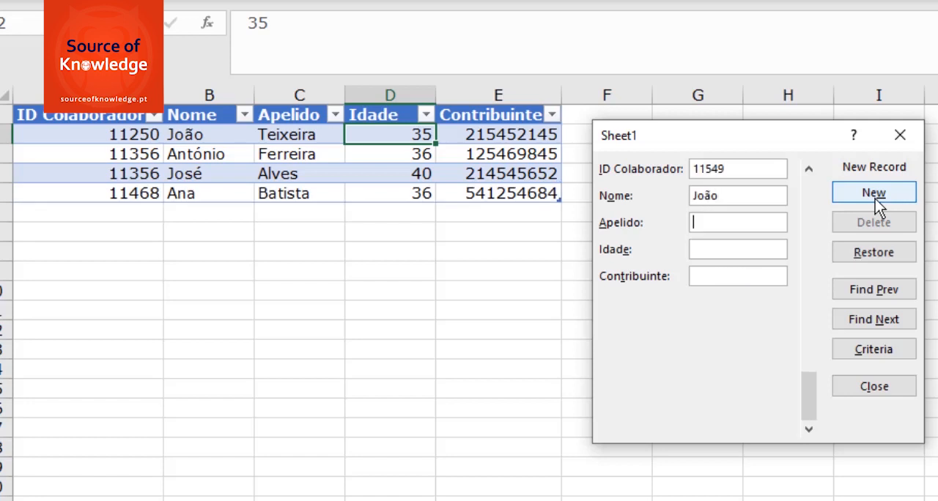
{"action": "type", "text": "Alves"}
{"action": "key", "text": "Tab"}
{"action": "type", "text": "34"}
{"action": "key", "text": "Tab"}
{"action": "type", "text": "542645123"}
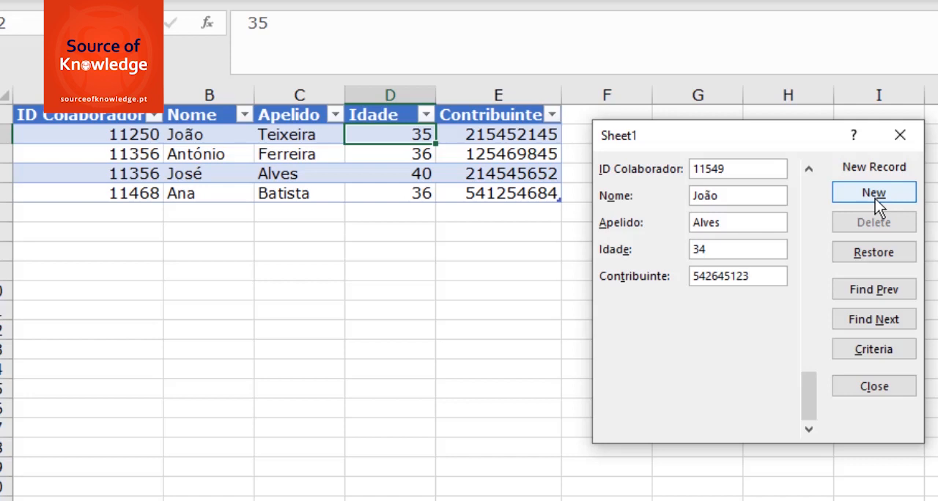
{"action": "left_click", "coordinate": [876, 198]}
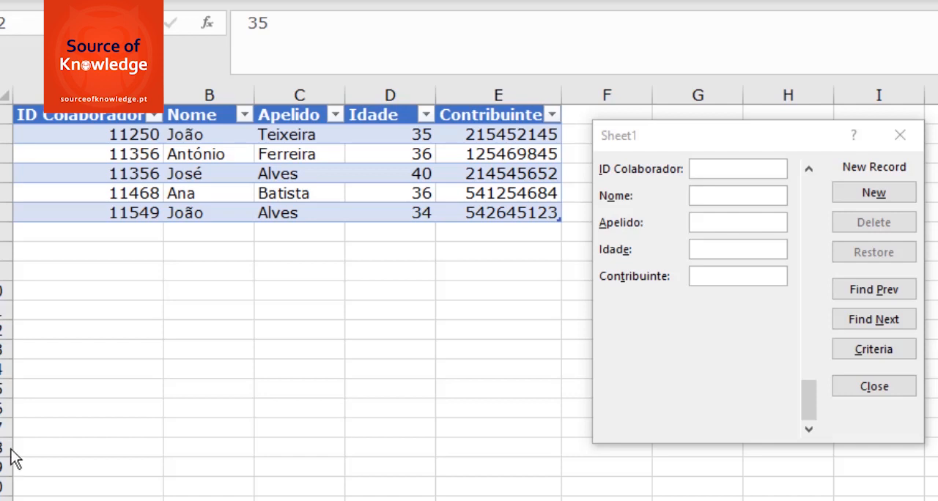
Browse the form's records backward to the first one and forward again to the fourth
{"action": "left_click", "coordinate": [886, 318]}
{"action": "left_click", "coordinate": [879, 292]}
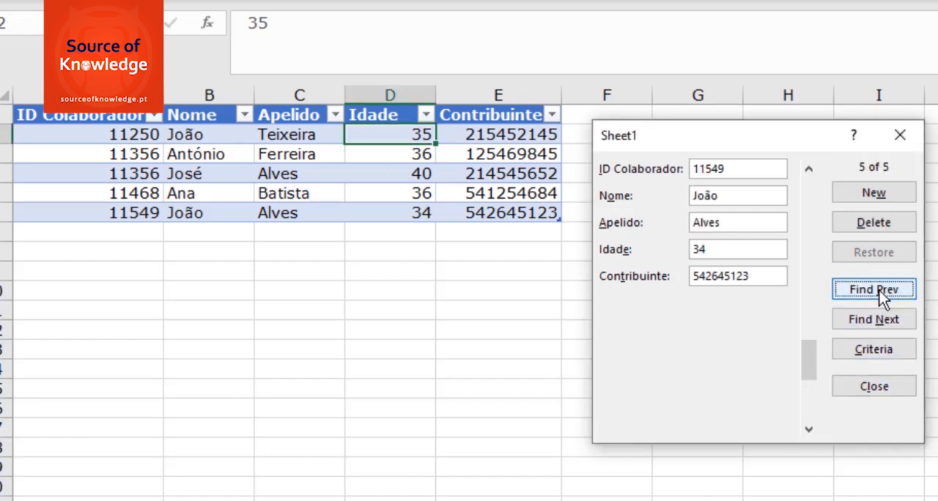
{"action": "left_click", "coordinate": [874, 291]}
{"action": "left_click", "coordinate": [873, 290]}
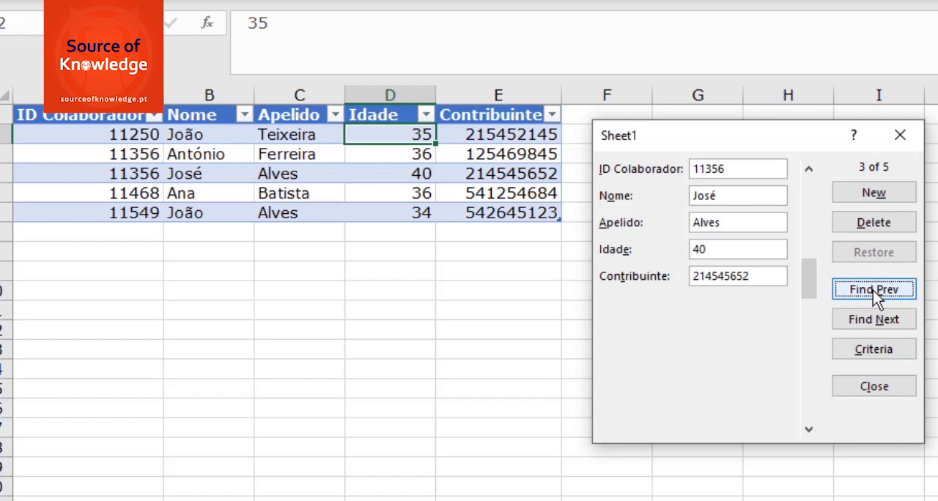
{"action": "left_click", "coordinate": [873, 291]}
{"action": "left_click", "coordinate": [868, 291]}
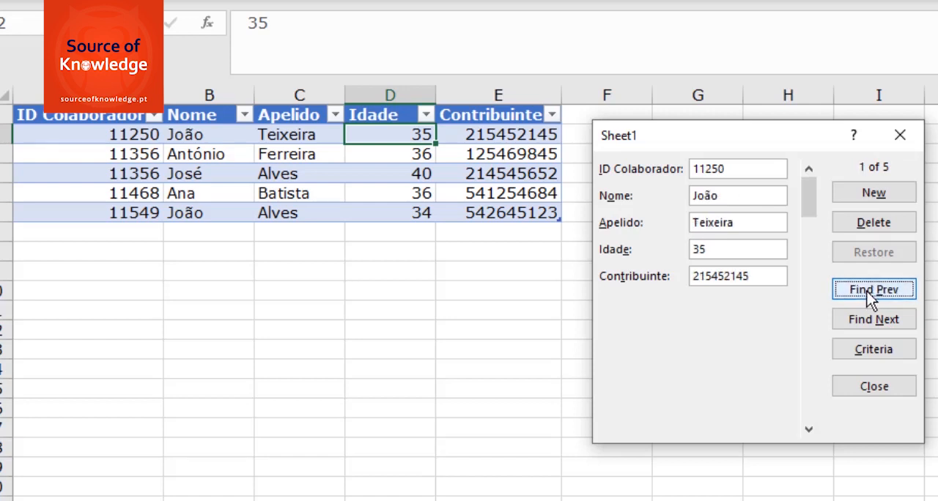
{"action": "left_click", "coordinate": [872, 321]}
{"action": "left_click", "coordinate": [873, 321]}
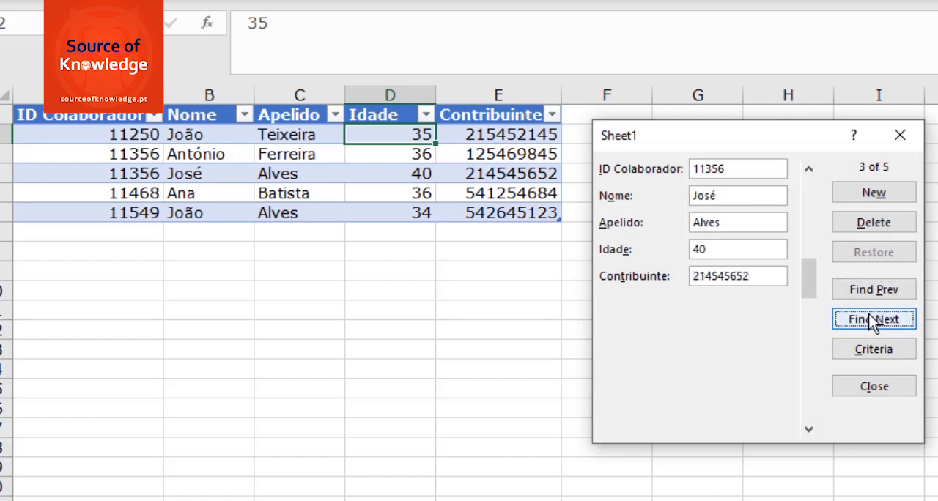
{"action": "left_click", "coordinate": [873, 323]}
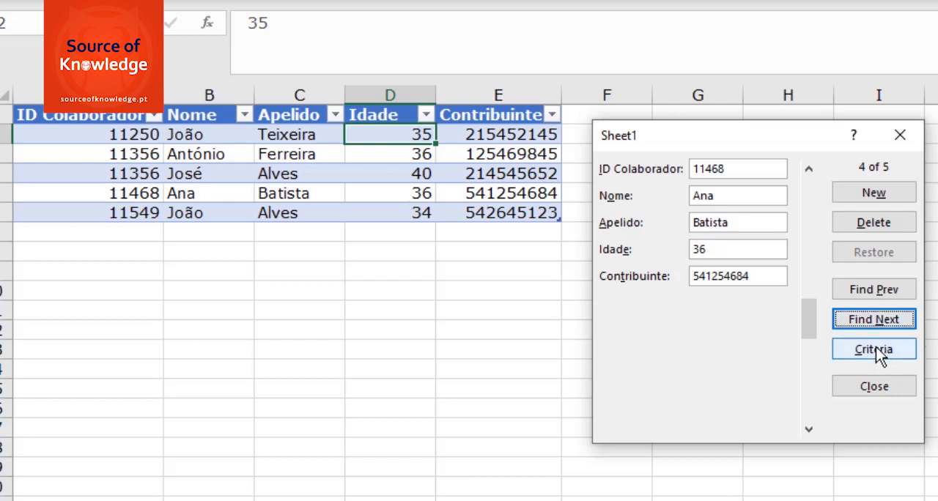
Set the shared surname of the third and fifth employees as the form's search criterion and find the next matching record
{"action": "left_click", "coordinate": [876, 348]}
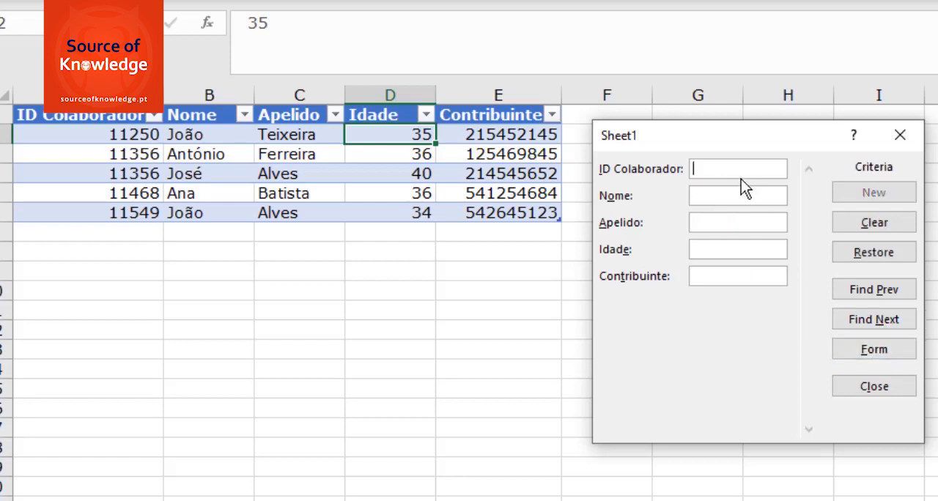
{"action": "left_click", "coordinate": [721, 223]}
{"action": "type", "text": "Alves"}
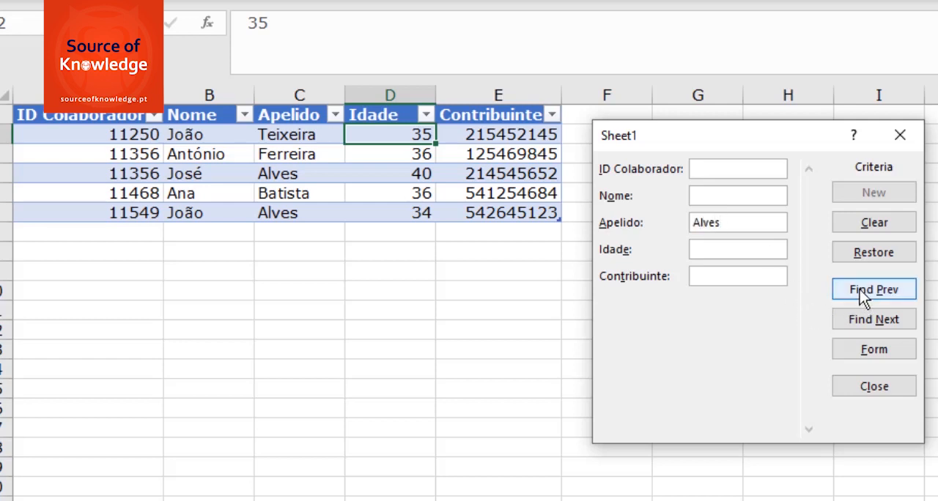
{"action": "left_click", "coordinate": [873, 319]}
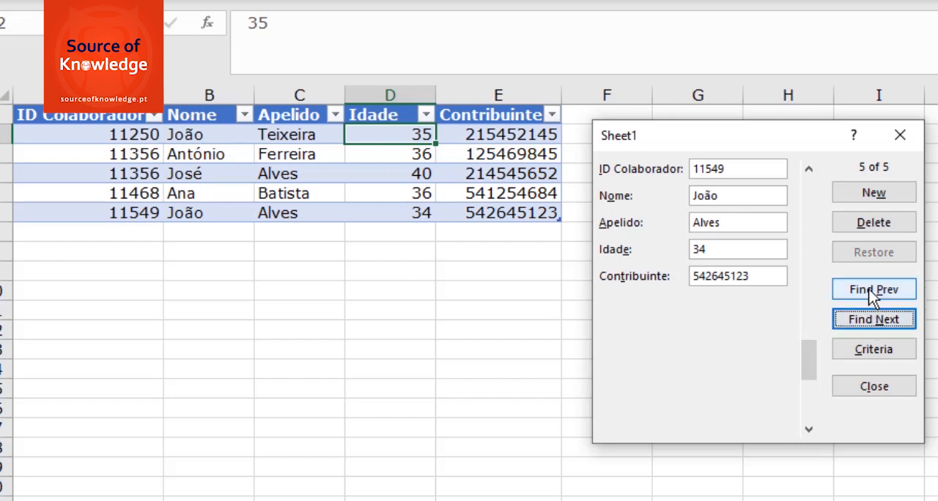
Browse backward and forward between the third and fifth records that match the surname criterion
{"action": "left_click", "coordinate": [870, 291]}
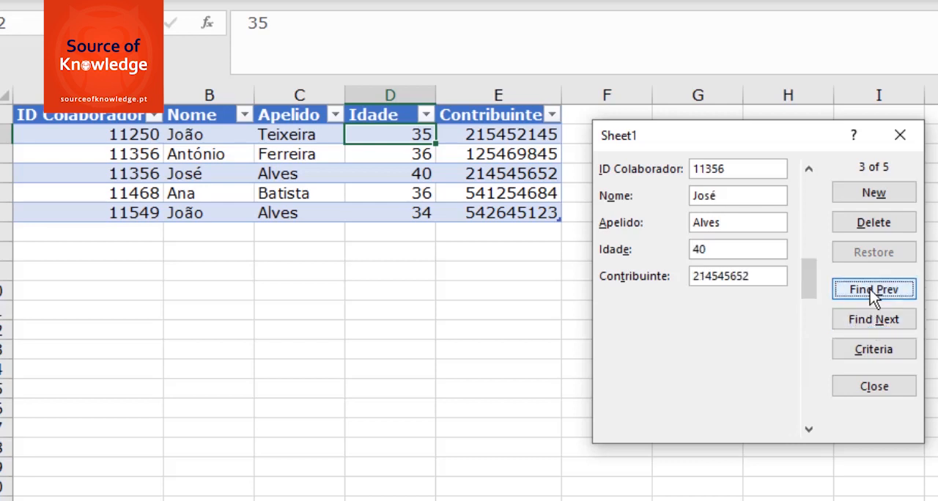
{"action": "left_click", "coordinate": [868, 323]}
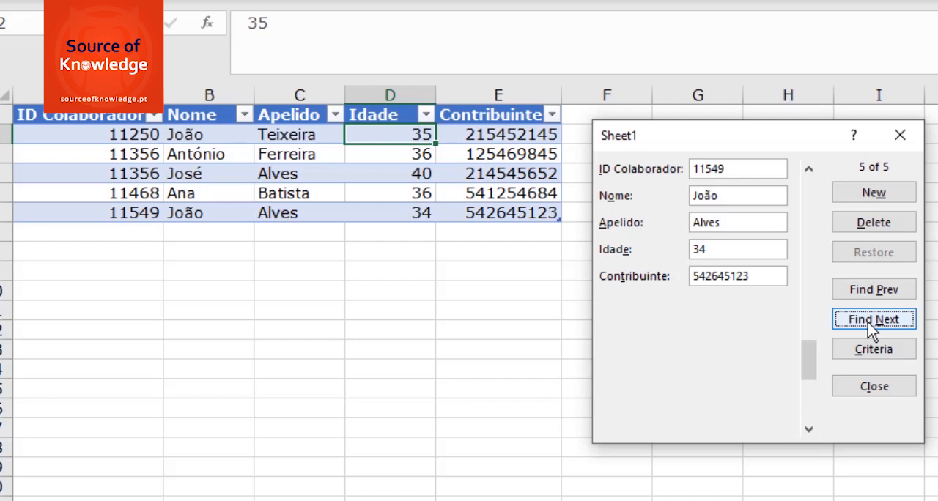
{"action": "left_click", "coordinate": [868, 289]}
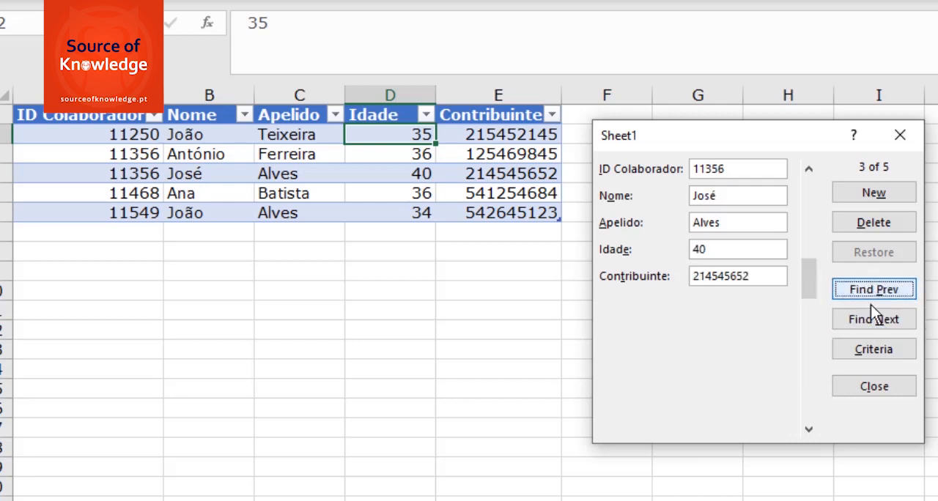
{"action": "left_click", "coordinate": [871, 319]}
{"action": "left_click", "coordinate": [874, 293]}
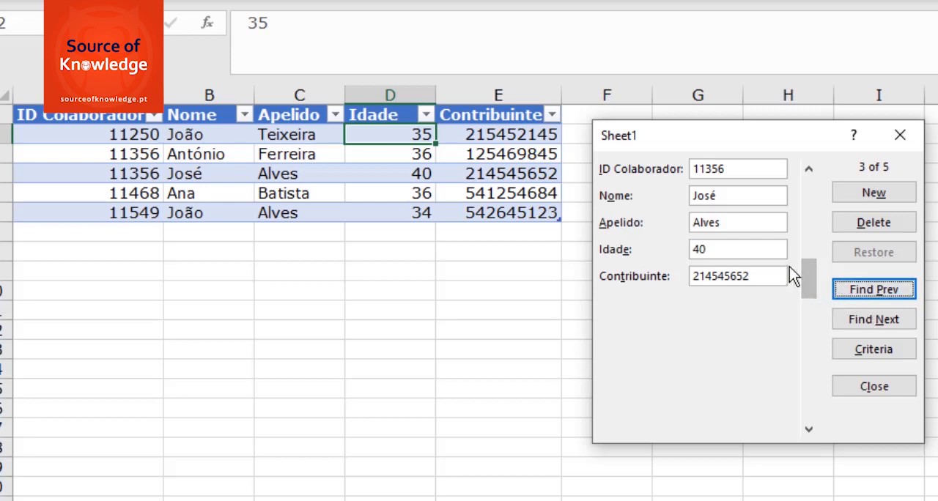
Change the last digit of the third record's employee ID to 7 through the form and save the change
{"action": "left_click", "coordinate": [730, 169]}
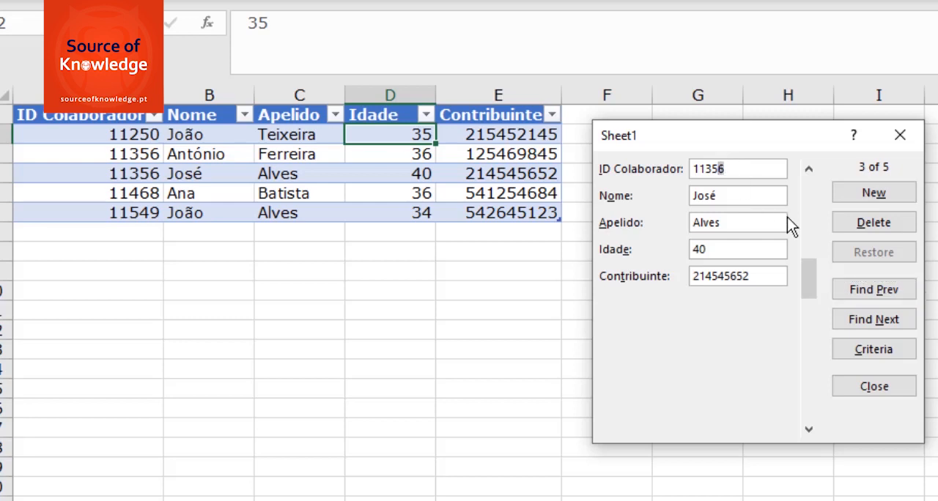
{"action": "type", "text": "7"}
{"action": "key", "text": "Return"}
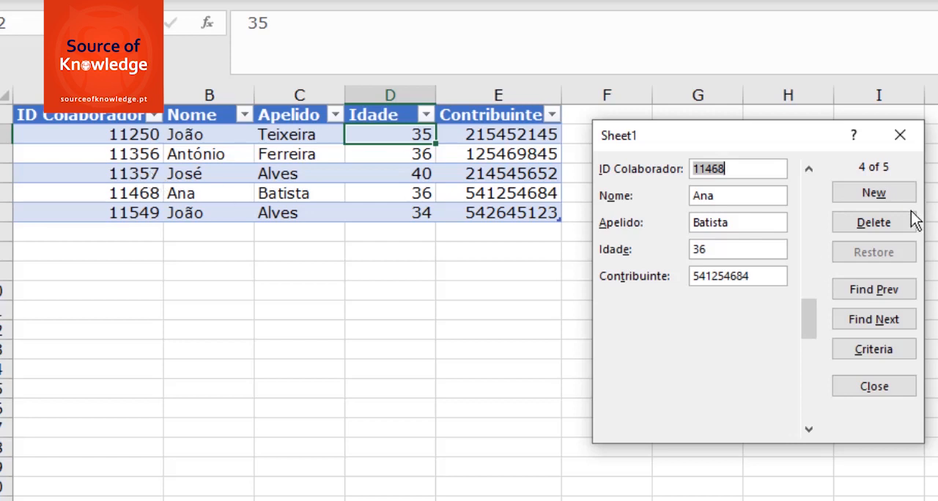
Switch back and forth between the matching surname records, ending on the third record
{"action": "left_click", "coordinate": [878, 293]}
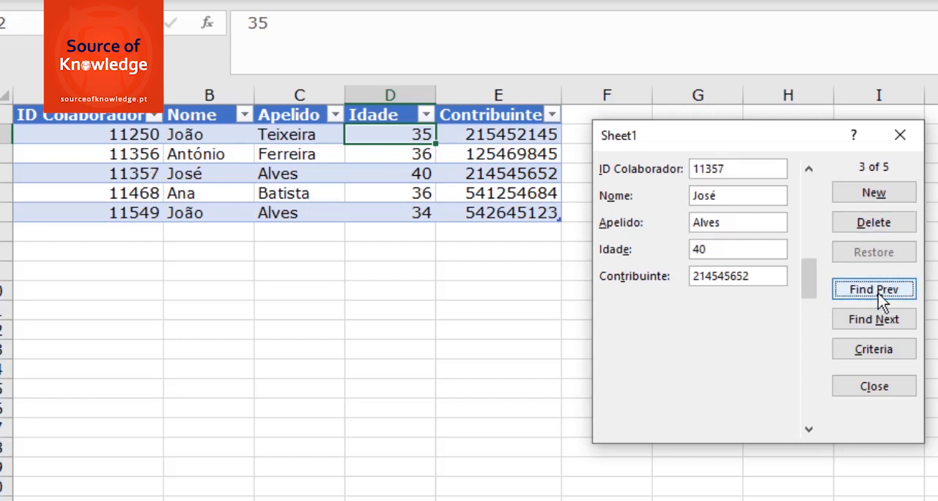
{"action": "double_click", "coordinate": [873, 326]}
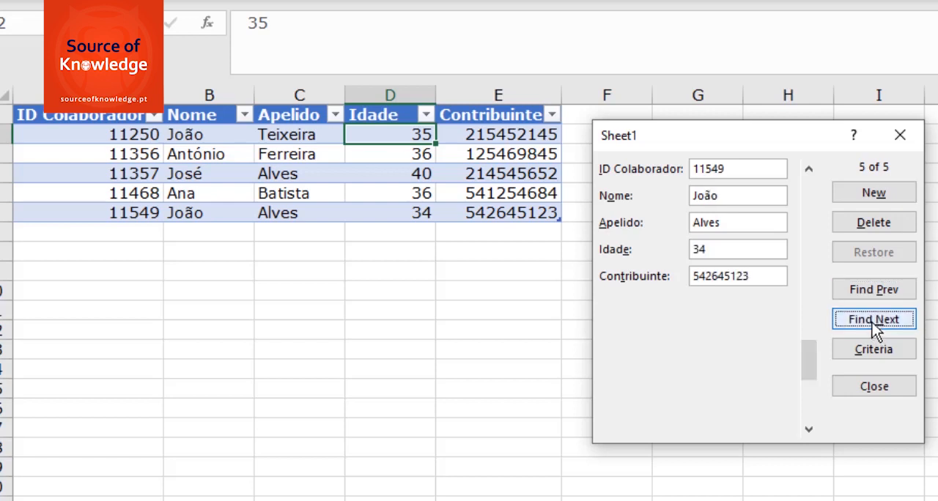
{"action": "double_click", "coordinate": [874, 292]}
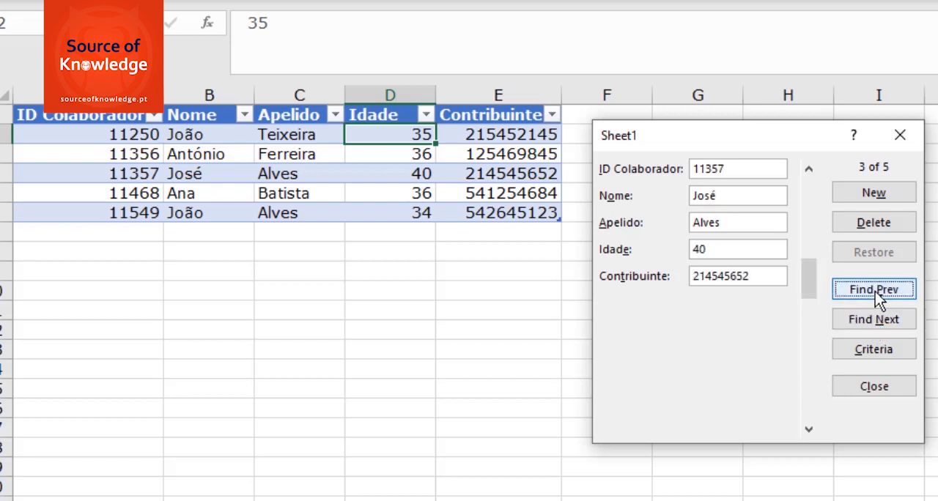
Clear the surname from the form's search criteria
{"action": "left_click", "coordinate": [877, 351]}
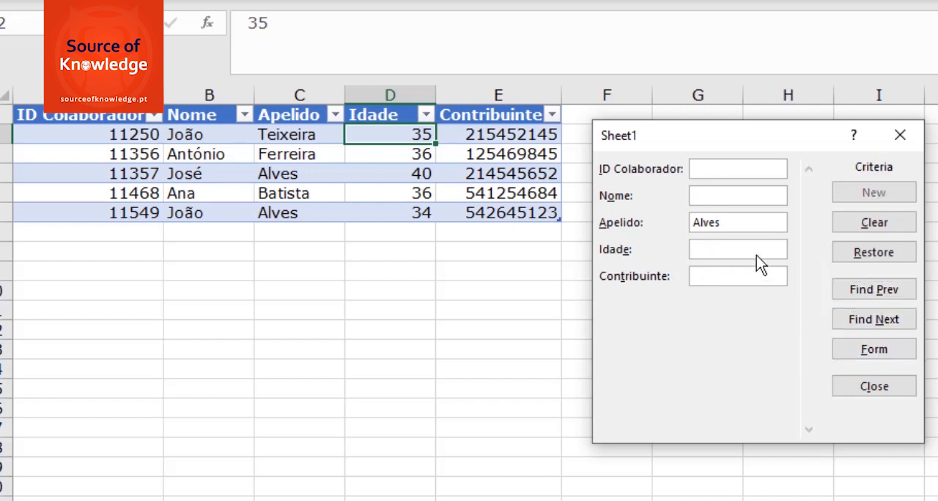
{"action": "left_click", "coordinate": [750, 224]}
{"action": "key", "text": "BackSpace"}
{"action": "key", "text": "BackSpace"}
{"action": "key", "text": "BackSpace"}
{"action": "key", "text": "BackSpace"}
{"action": "key", "text": "BackSpace"}
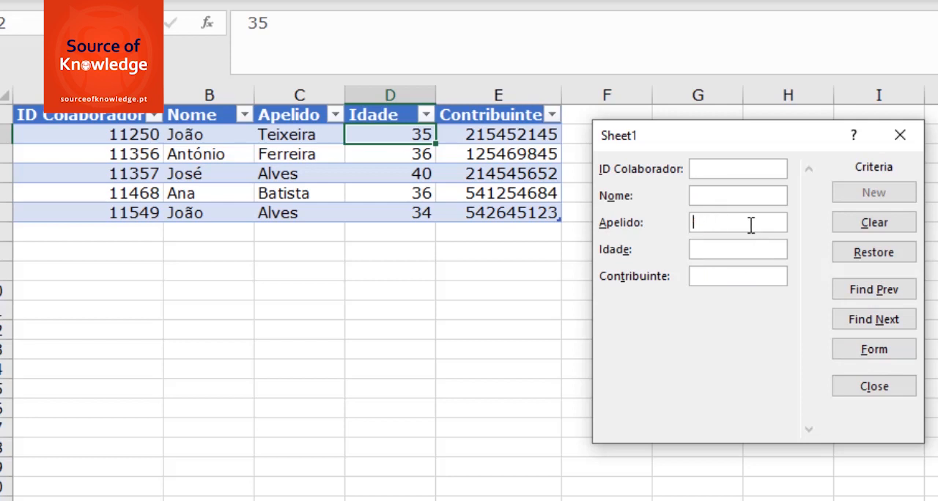
Browse the unfiltered records backward to the first one and forward to the fifth
{"action": "left_click", "coordinate": [881, 294]}
{"action": "left_click", "coordinate": [882, 290]}
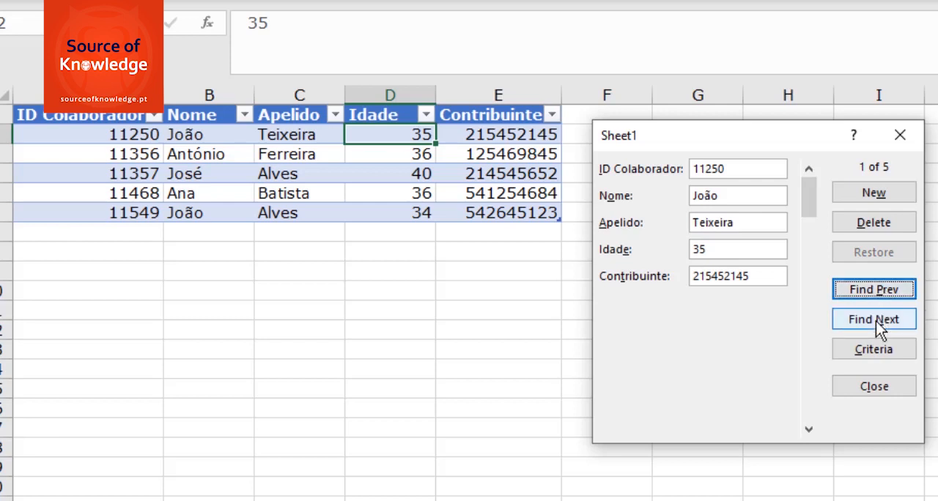
{"action": "left_click", "coordinate": [876, 321]}
{"action": "left_click", "coordinate": [876, 319]}
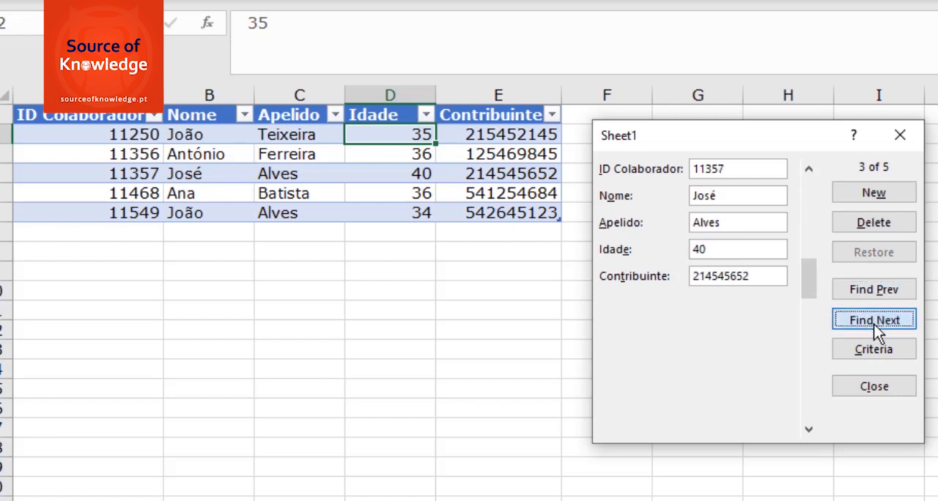
{"action": "left_click", "coordinate": [878, 327]}
{"action": "left_click", "coordinate": [884, 316]}
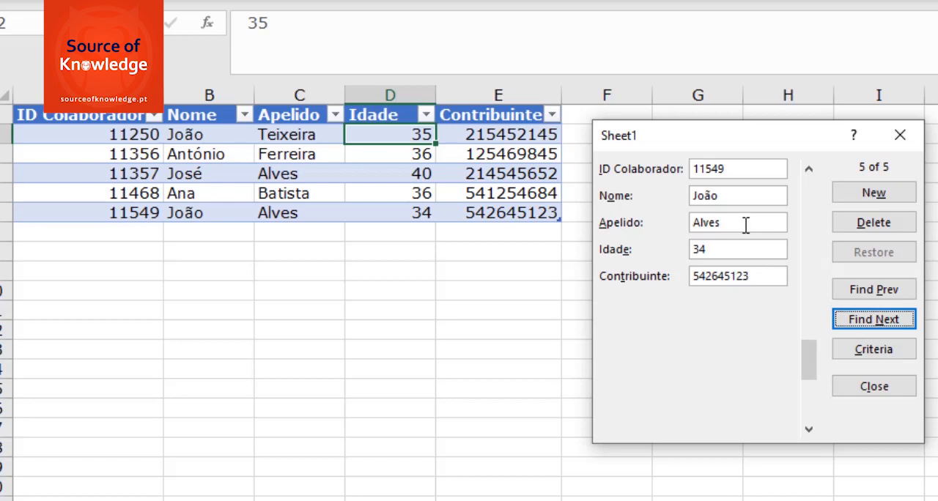
Enter a different surname for the fifth record in the form and restore the original value
{"action": "left_click_drag", "start_coordinate": [746, 225], "coordinate": [678, 220]}
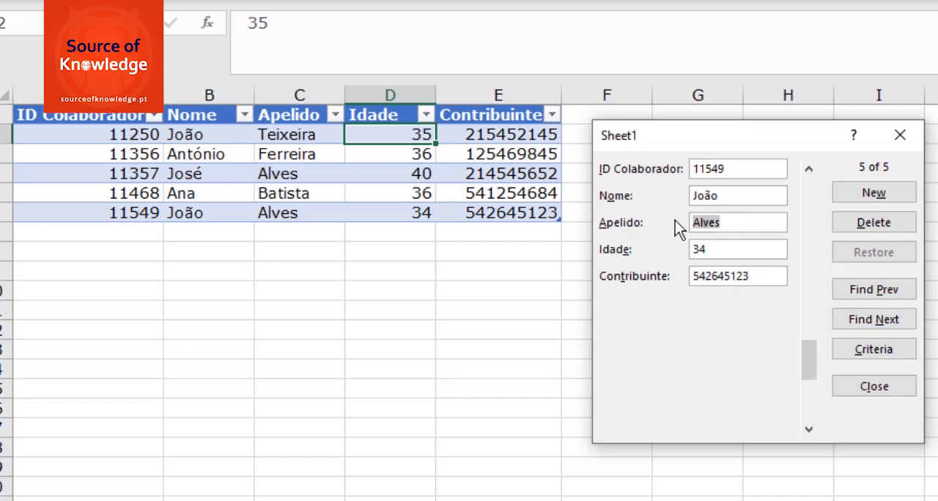
{"action": "type", "text": "Ribeiro"}
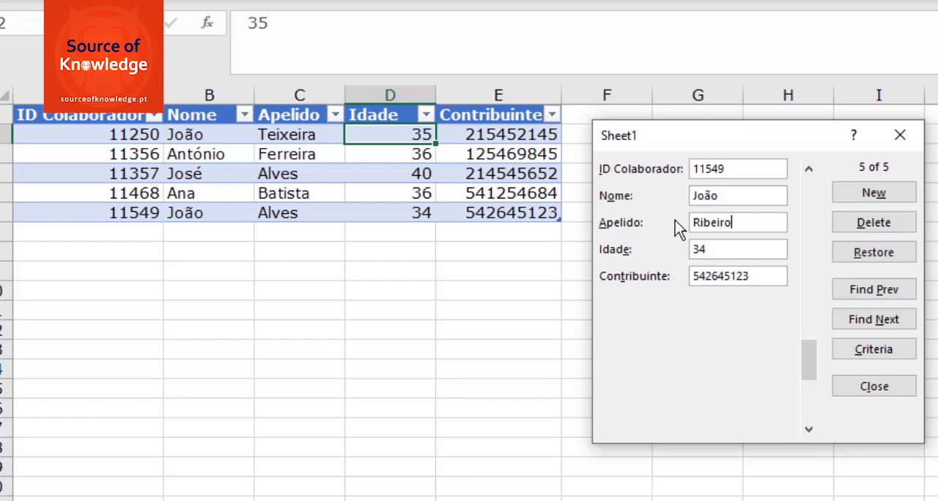
{"action": "left_click", "coordinate": [855, 253]}
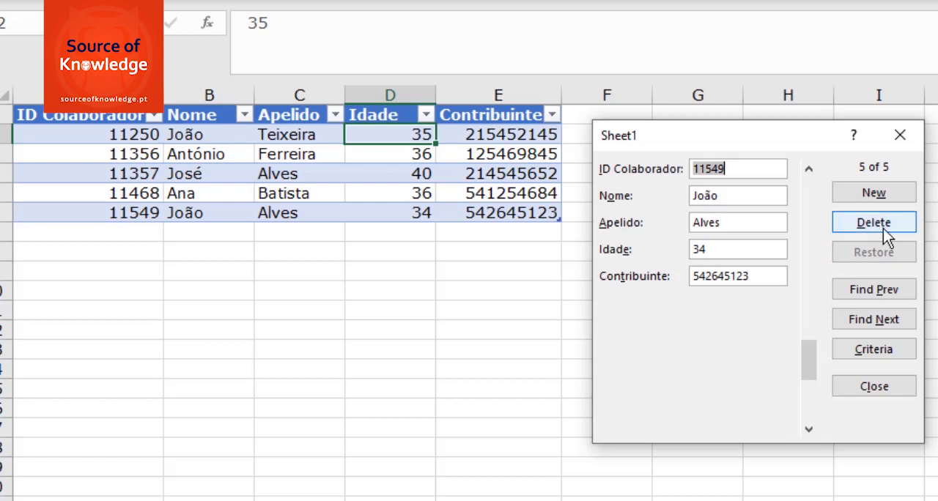
Go back to the third record, delete it permanently from the table, and close the form
{"action": "left_click", "coordinate": [880, 289]}
{"action": "left_click", "coordinate": [880, 289]}
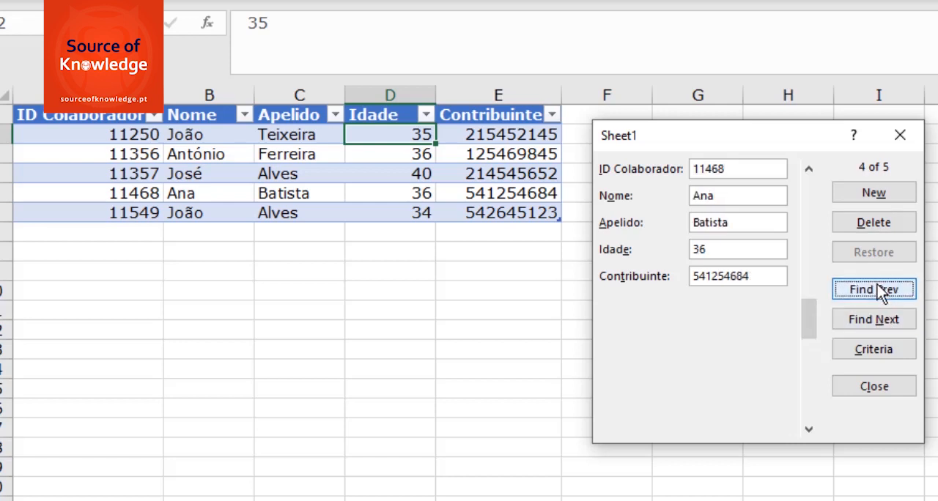
{"action": "left_click", "coordinate": [880, 290]}
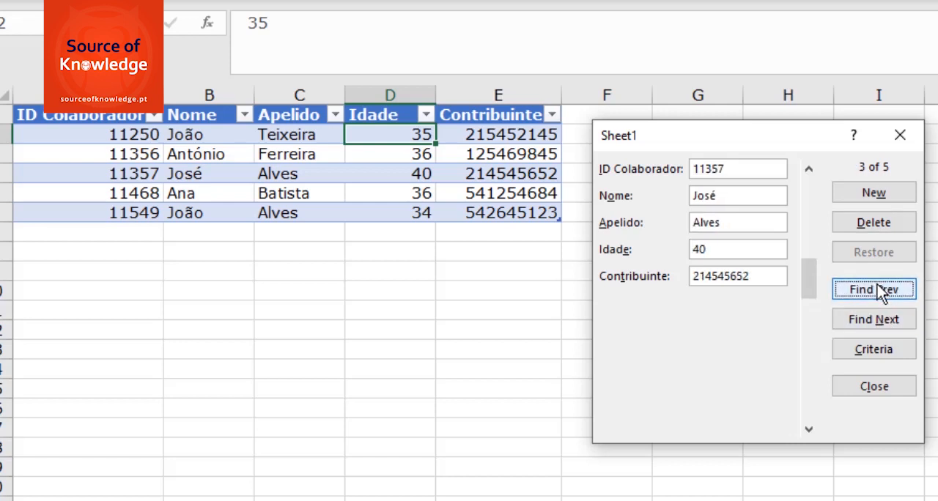
{"action": "left_click", "coordinate": [882, 229]}
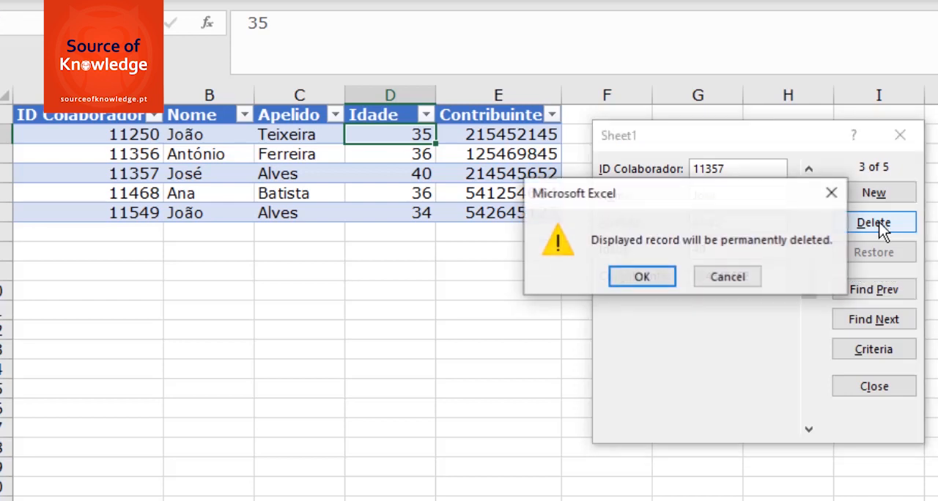
{"action": "left_click", "coordinate": [651, 279]}
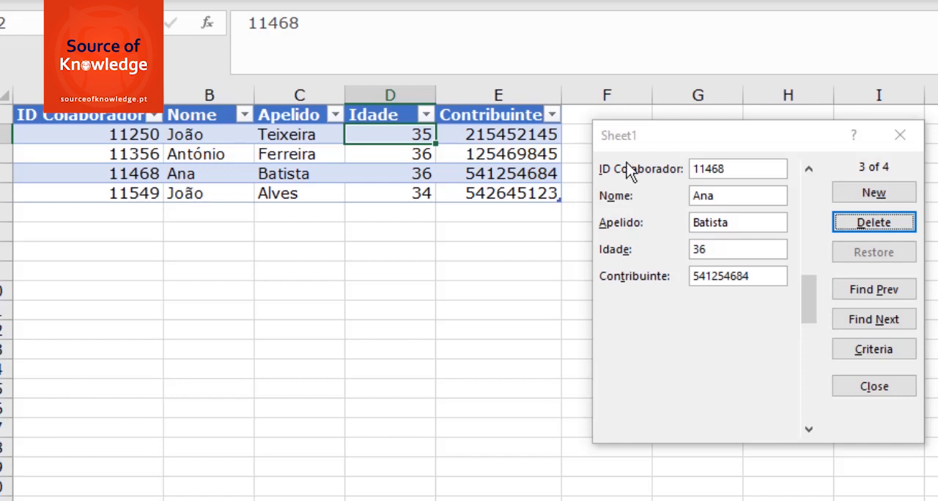
{"action": "left_click", "coordinate": [899, 137]}
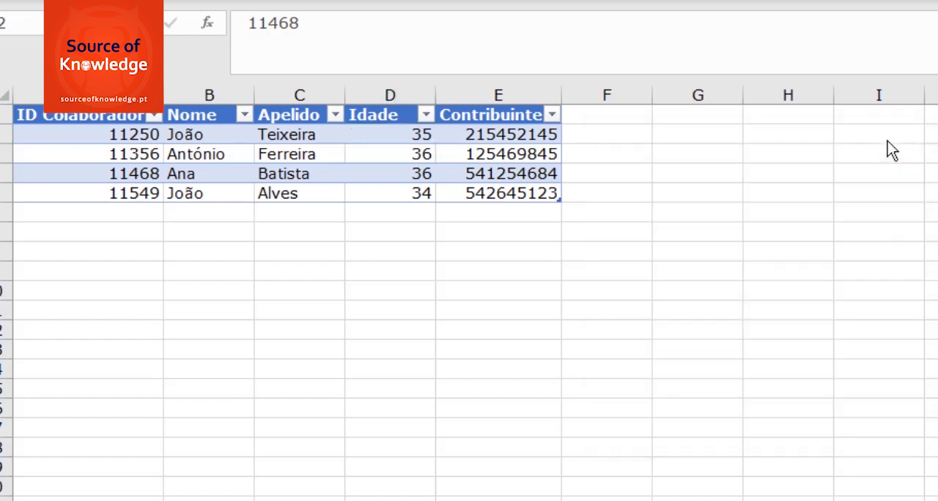
Copy the first three columns of the header and first three records (A1:C4) and paste them as values at A9
{"action": "left_click_drag", "start_coordinate": [102, 117], "coordinate": [290, 193]}
{"action": "key", "text": "ctrl+c"}
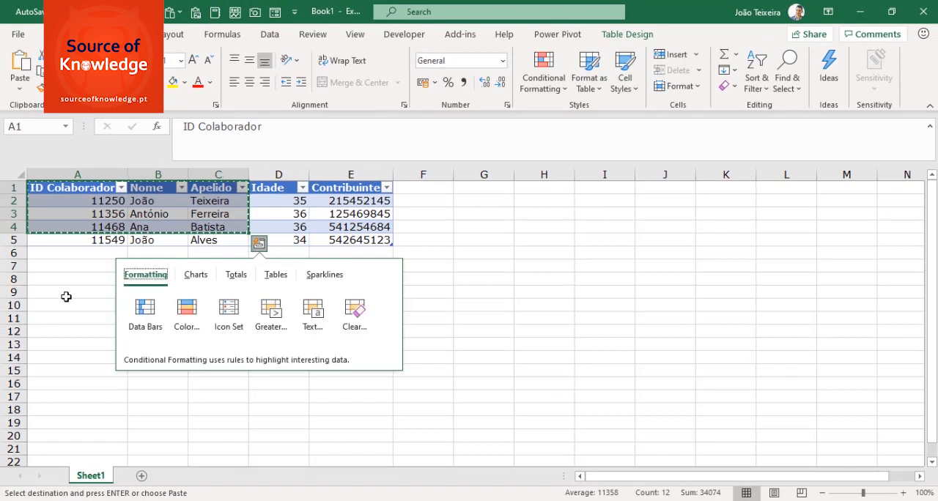
{"action": "left_click", "coordinate": [63, 293]}
{"action": "left_click", "coordinate": [22, 87]}
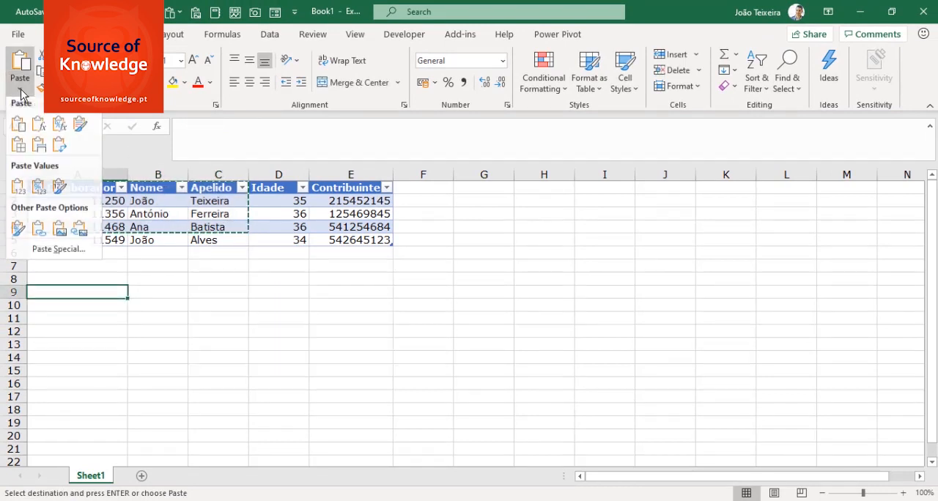
{"action": "left_click", "coordinate": [17, 187]}
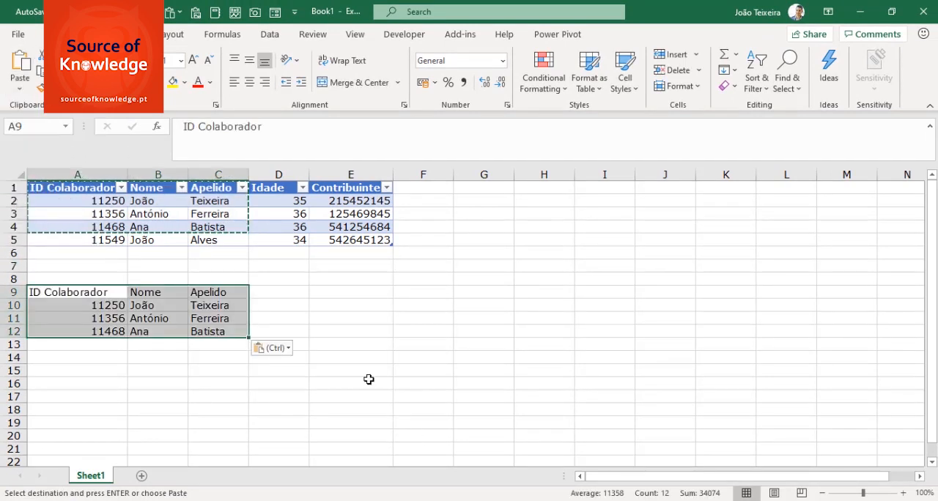
Convert the pasted range A9:C12 into a table with headers
{"action": "left_click", "coordinate": [370, 371]}
{"action": "left_click_drag", "start_coordinate": [53, 291], "coordinate": [209, 331]}
{"action": "left_click", "coordinate": [99, 34]}
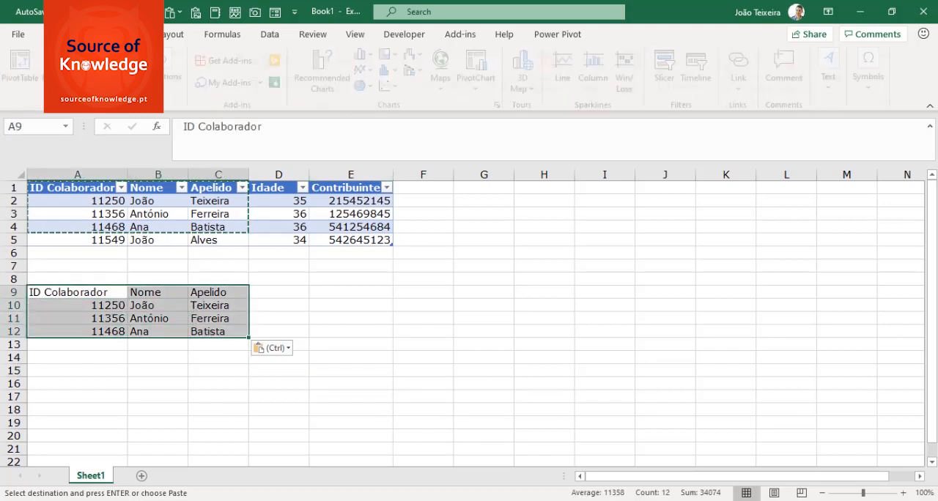
{"action": "left_click", "coordinate": [118, 68]}
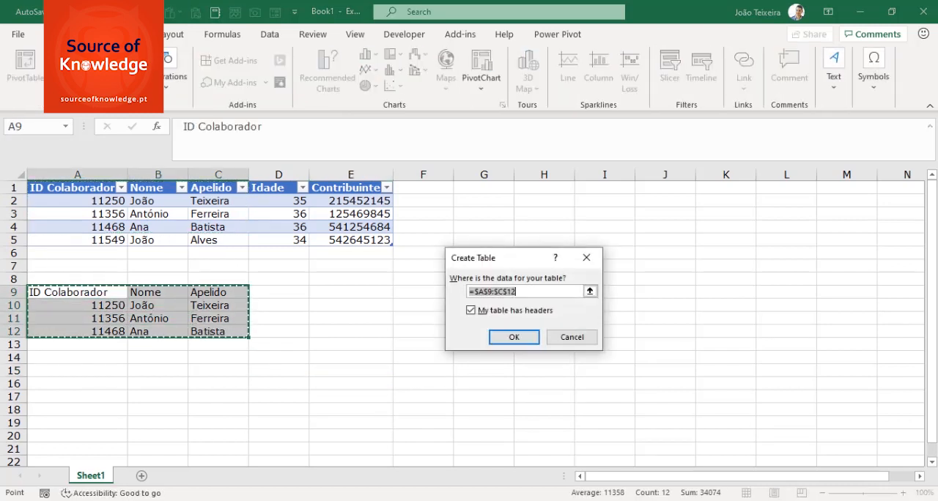
{"action": "left_click", "coordinate": [522, 338]}
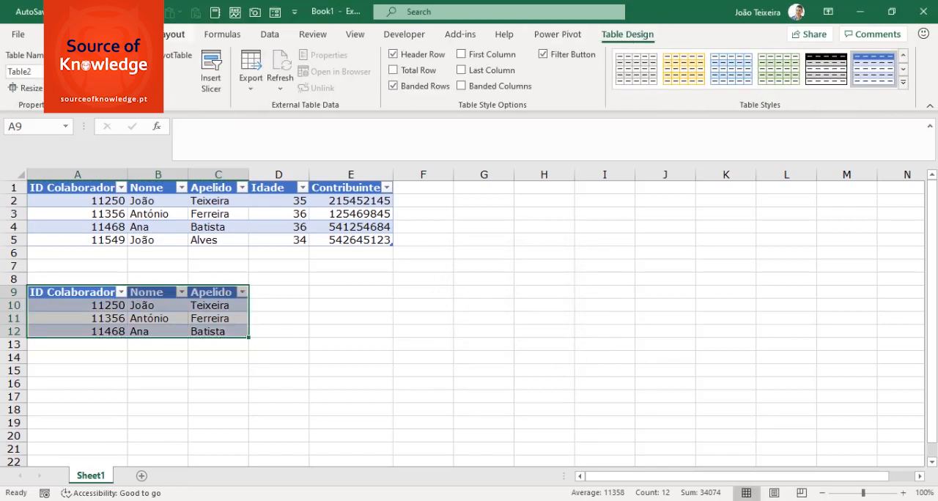
Name the new table Colaboradores
{"action": "left_click", "coordinate": [22, 71]}
{"action": "type", "text": "Colaboradores"}
{"action": "key", "text": "Return"}
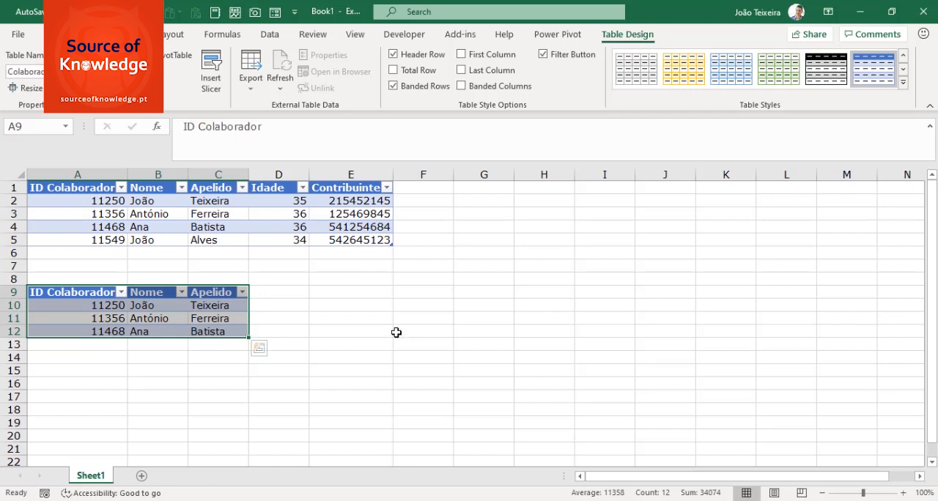
{"action": "left_click", "coordinate": [399, 331]}
Open the data form for the second table and move it clear of the data
{"action": "left_click", "coordinate": [183, 308]}
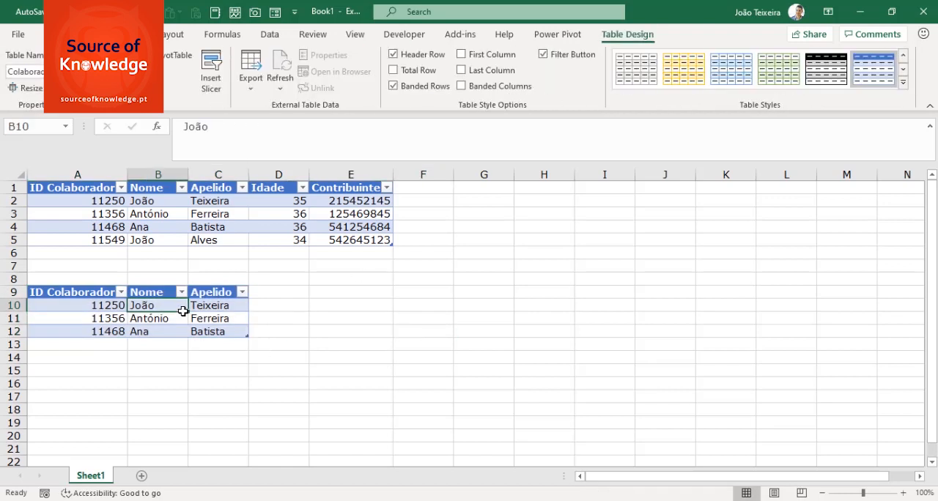
{"action": "left_click", "coordinate": [275, 14]}
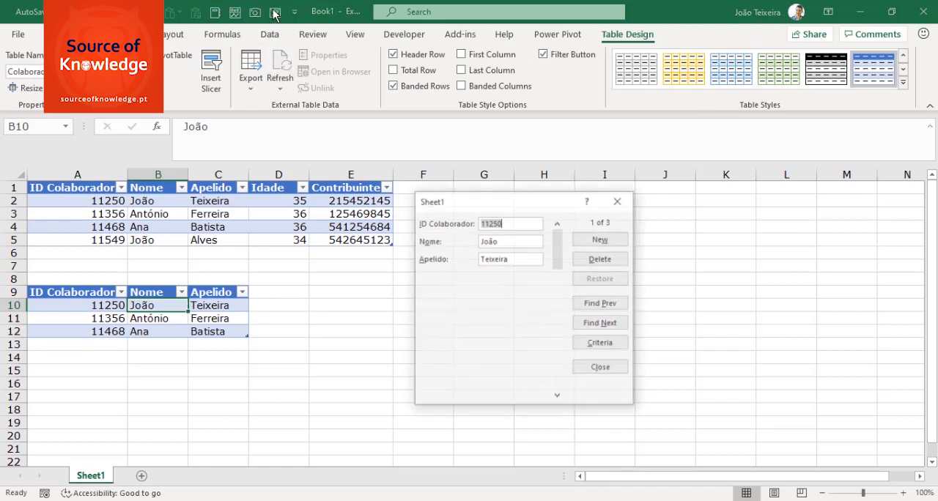
{"action": "left_click_drag", "start_coordinate": [482, 203], "coordinate": [514, 234]}
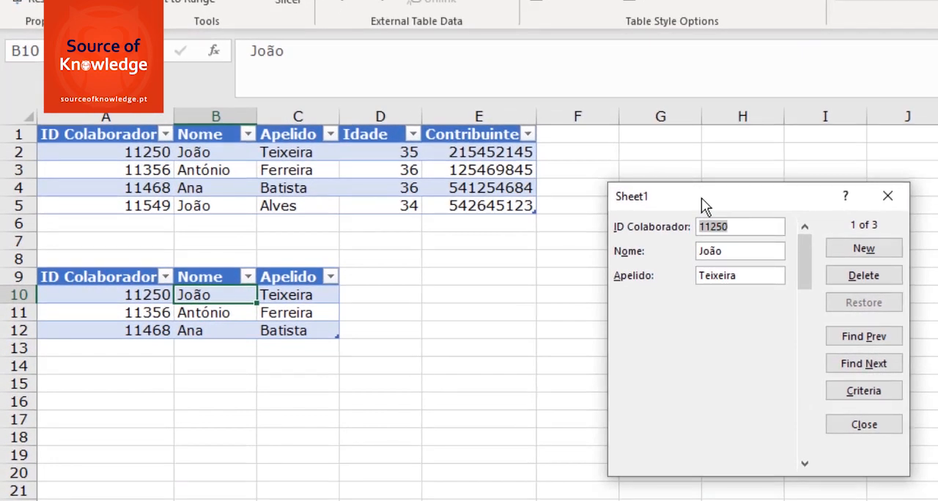
Add a new record to the second table through the form with an employee ID, first name and surname, and close the form
{"action": "left_click", "coordinate": [864, 250]}
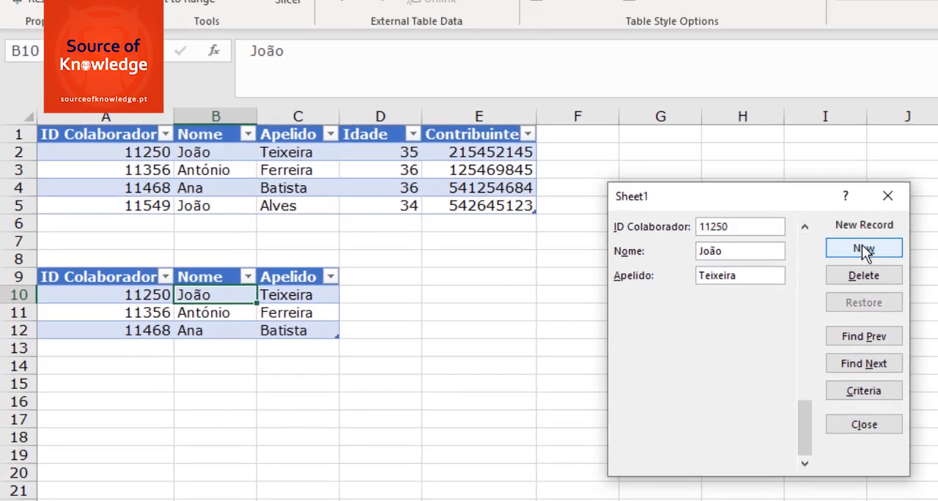
{"action": "type", "text": "1542546"}
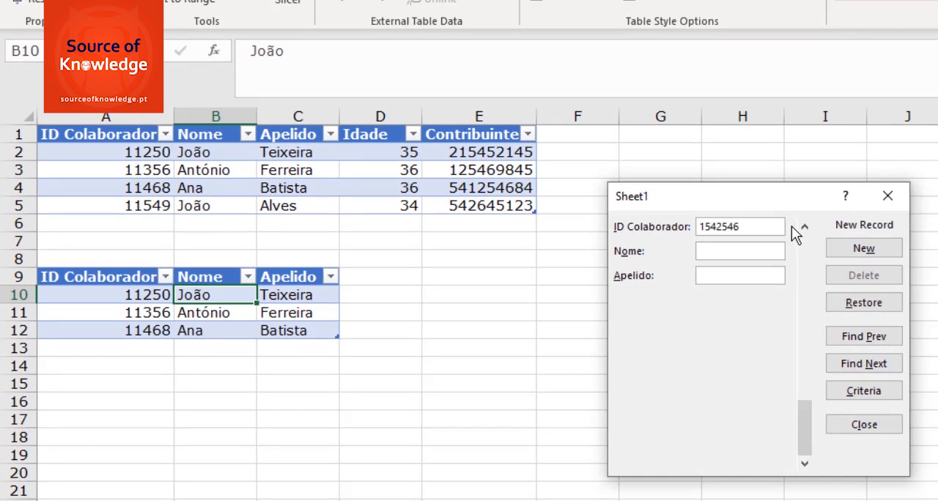
{"action": "key", "text": "Tab"}
{"action": "type", "text": "Ana"}
{"action": "key", "text": "Tab"}
{"action": "type", "text": "Reis"}
{"action": "left_click", "coordinate": [869, 255]}
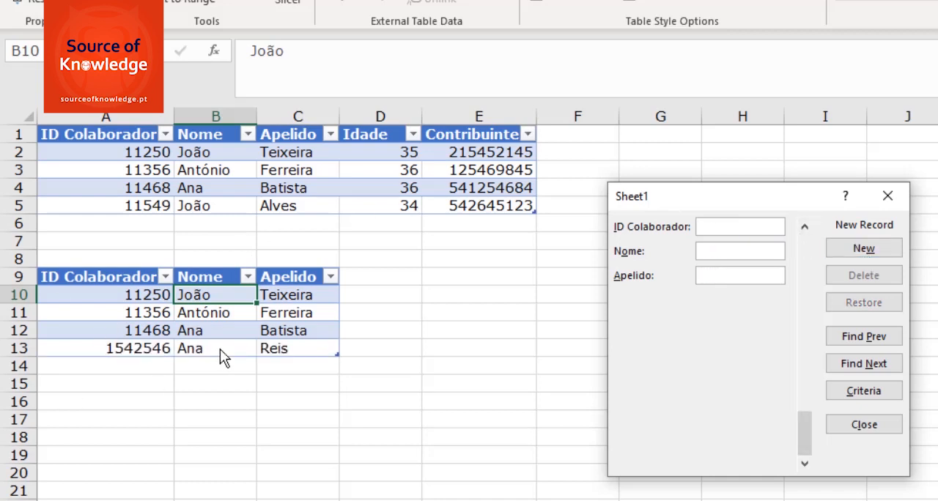
{"action": "left_click", "coordinate": [888, 195]}
Open the data form for the first table to view its fields, and close it
{"action": "left_click", "coordinate": [370, 170]}
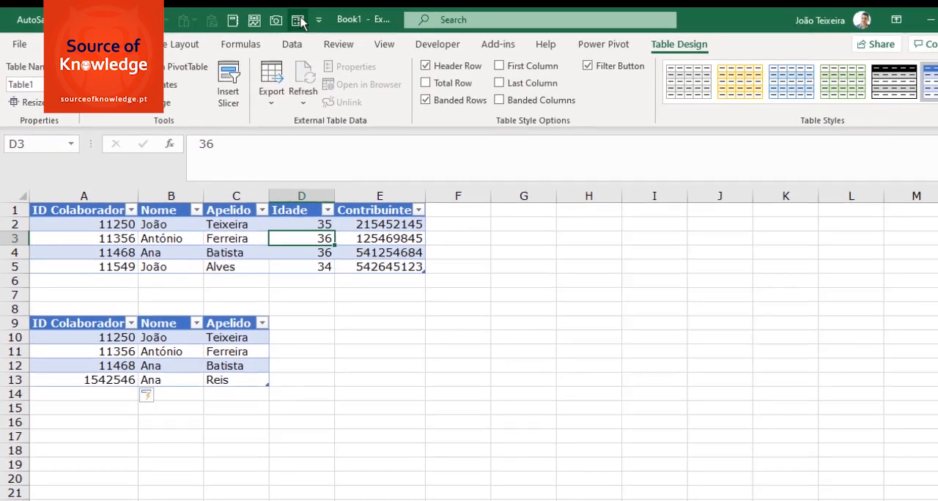
{"action": "left_click", "coordinate": [299, 22]}
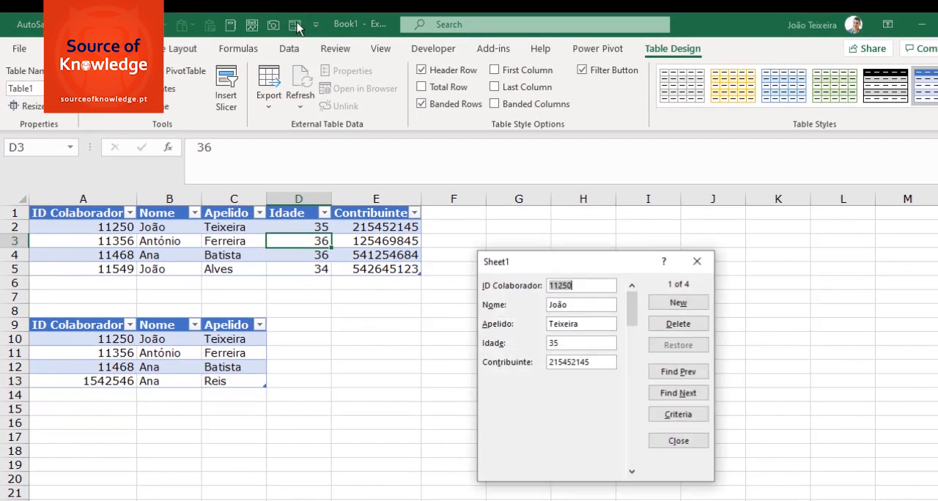
{"action": "left_click", "coordinate": [697, 263]}
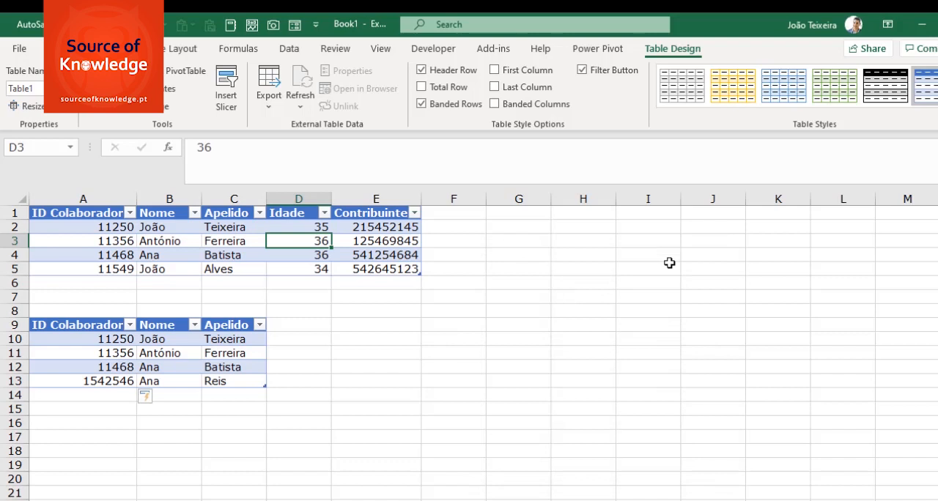